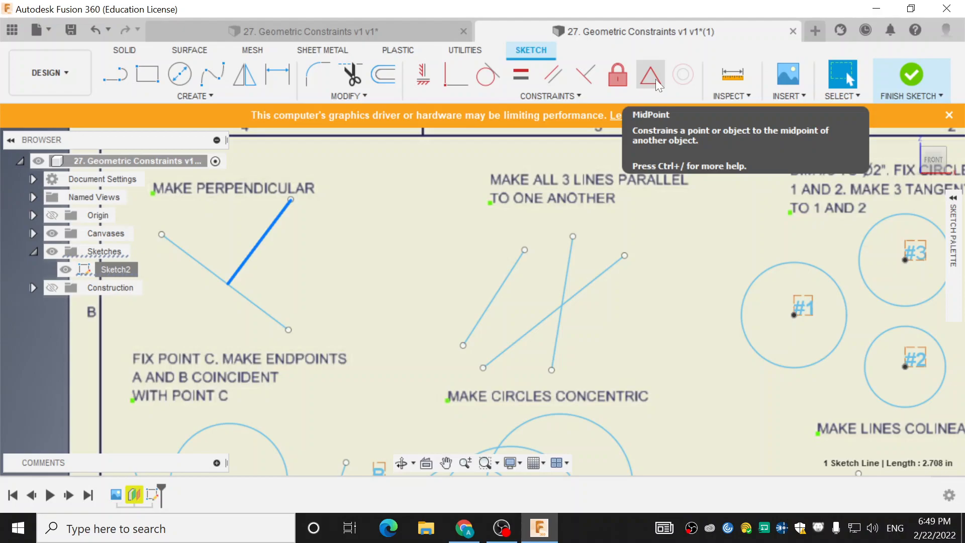
Constrain the shorter line's lower endpoint to the midpoint of the longer line in the MAKE PERPENDICULAR exercise, and test it by moving the shorter line.
click(655, 79)
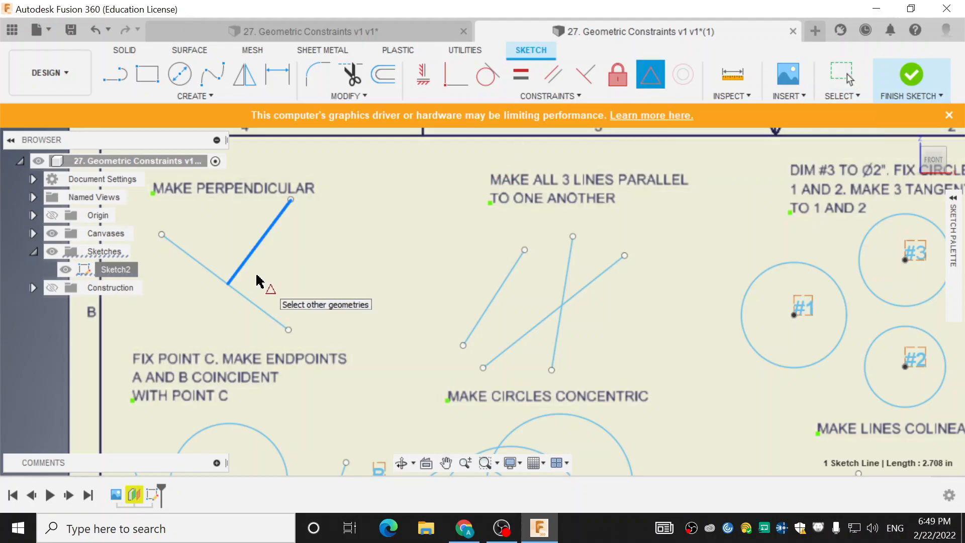
click(230, 285)
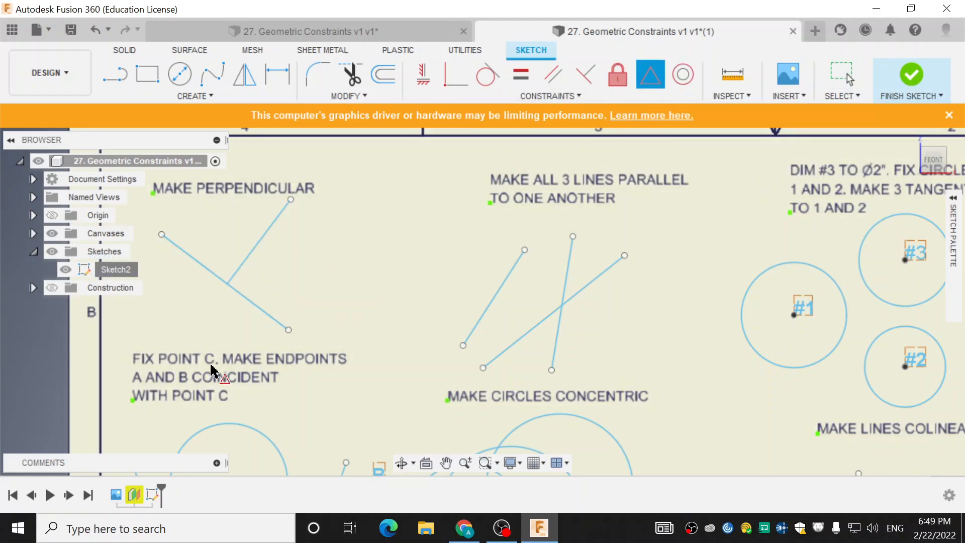
click(227, 285)
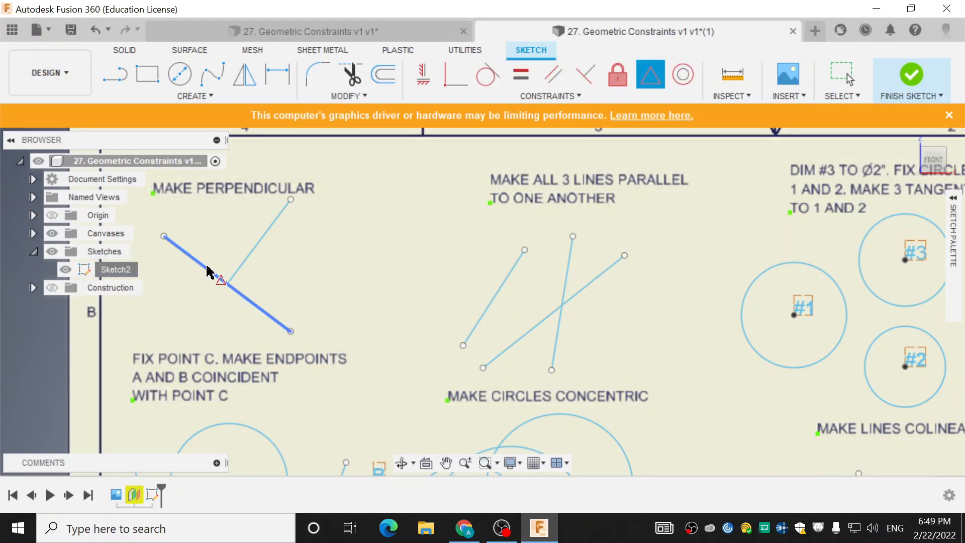
click(207, 269)
click(248, 270)
mouse_move(234, 258)
mouse_down()
mouse_move(234, 245)
mouse_move(263, 275)
mouse_move(252, 267)
mouse_up()
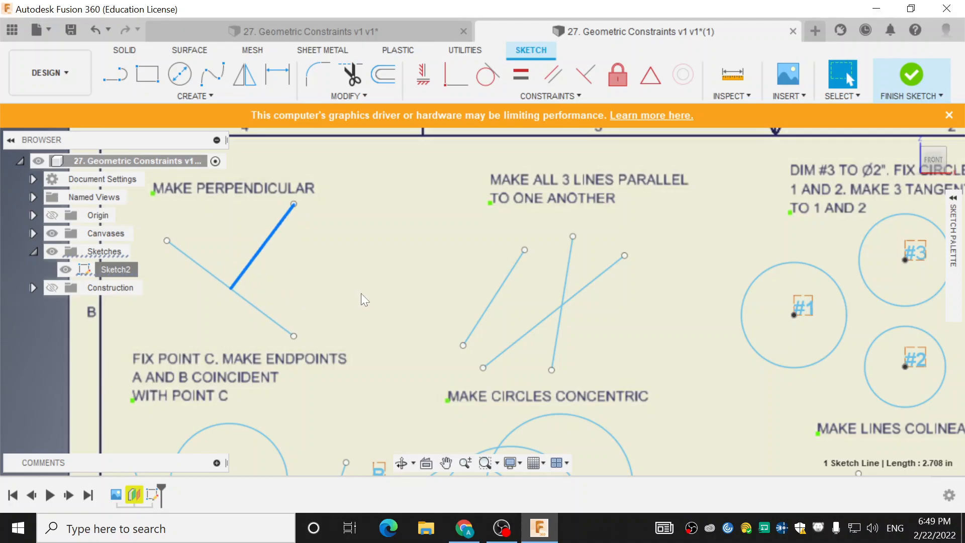
Apply Parallel constraints so all three lines in the MAKE ALL 3 LINES PARALLEL exercise are parallel to one another.
middle_drag(614, 264, 517, 242)
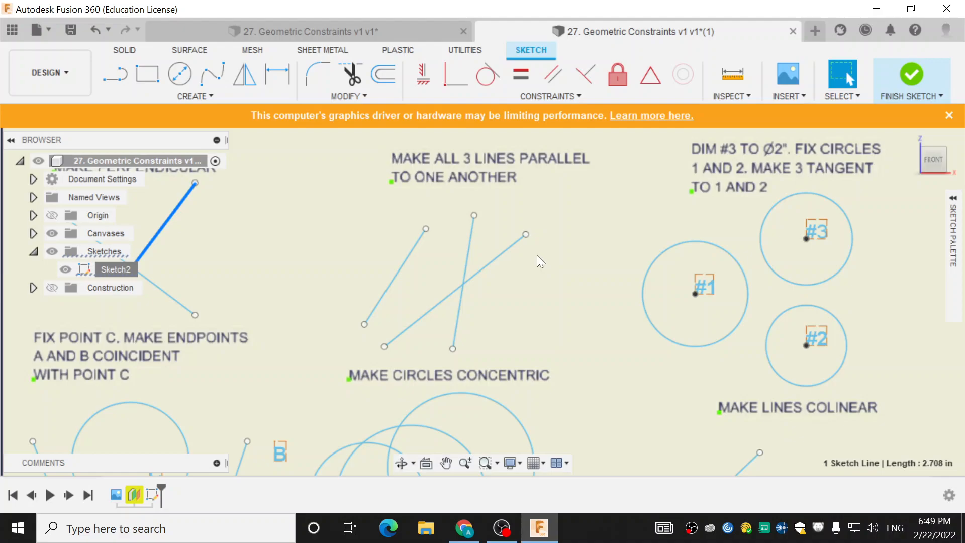
click(553, 78)
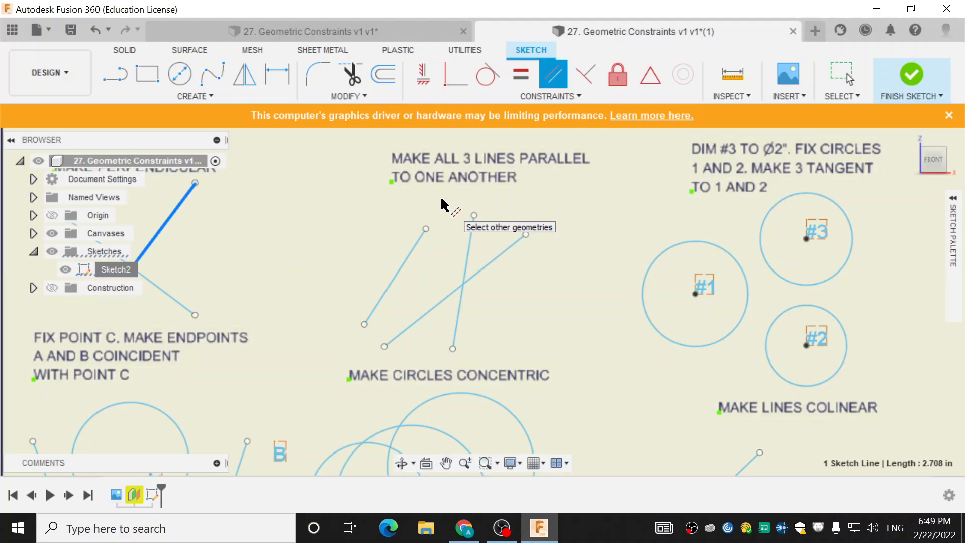
click(413, 254)
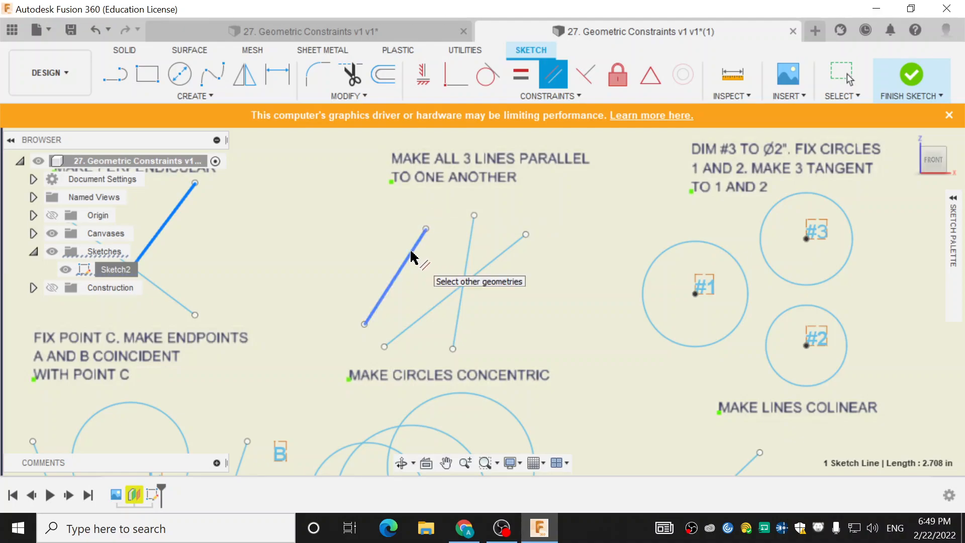
click(467, 254)
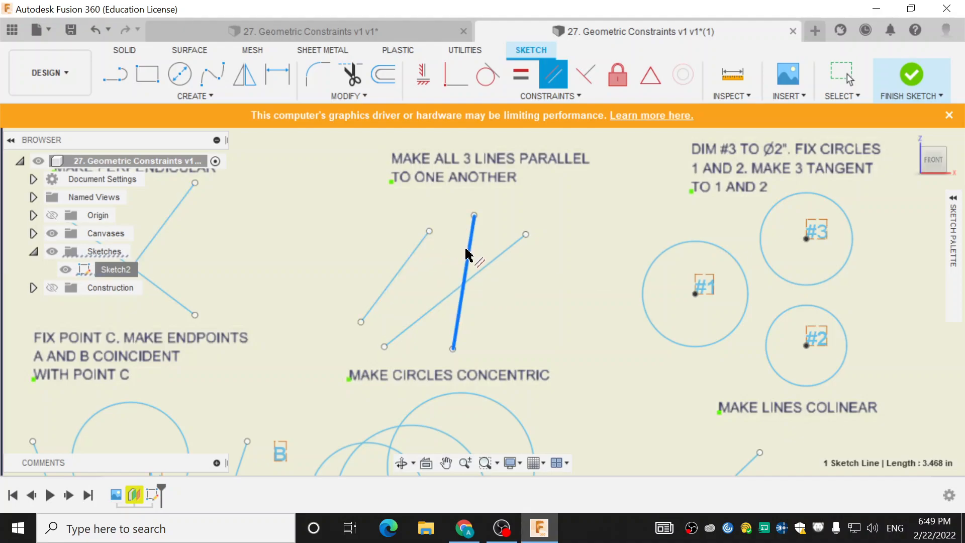
key(Escape)
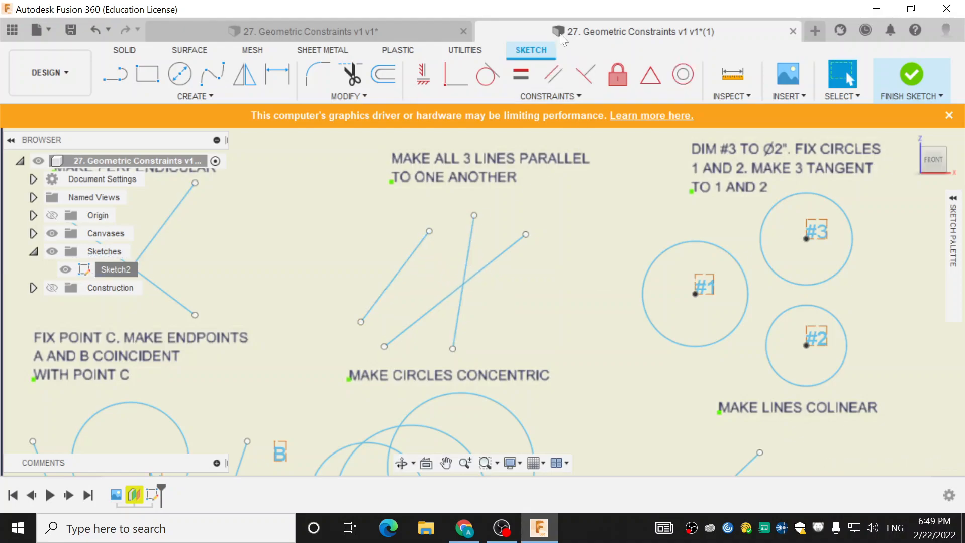
click(416, 252)
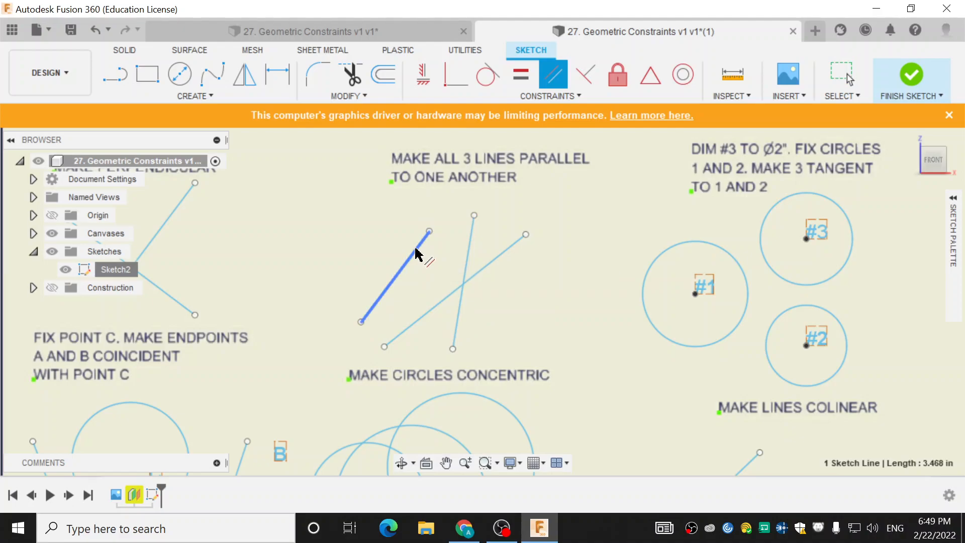
click(469, 252)
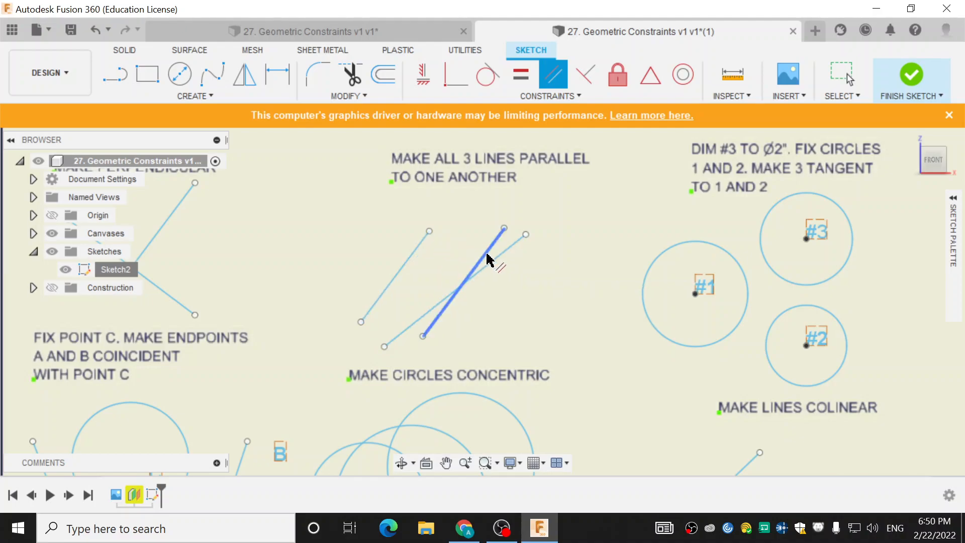
click(502, 255)
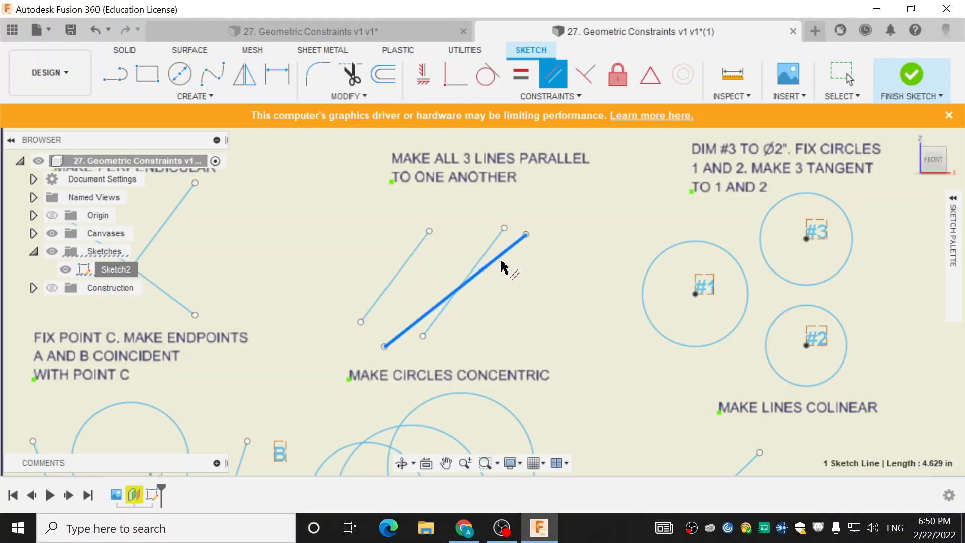
click(486, 251)
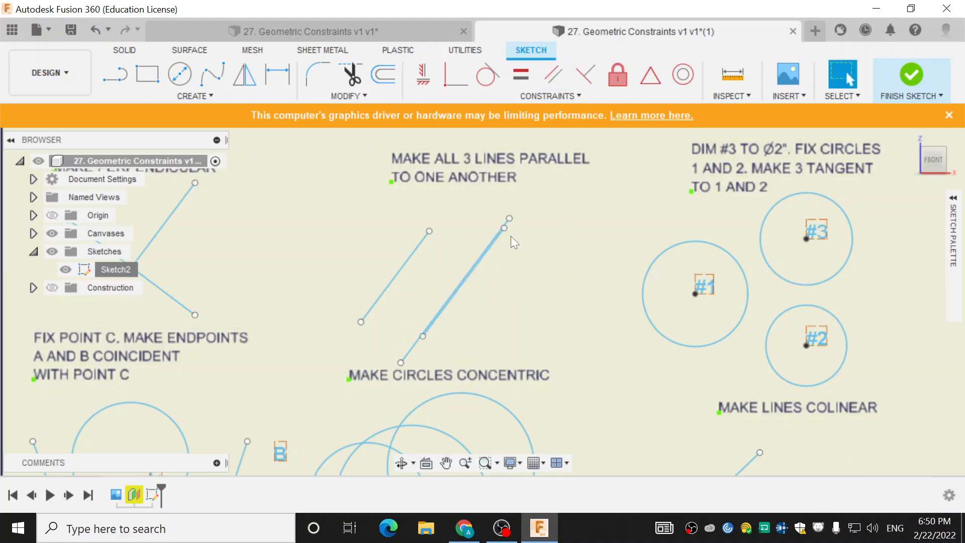
Separate the overlapping parallel lines so the longest lies between the other two, and move the shortest line closer to it.
drag(490, 230, 474, 227)
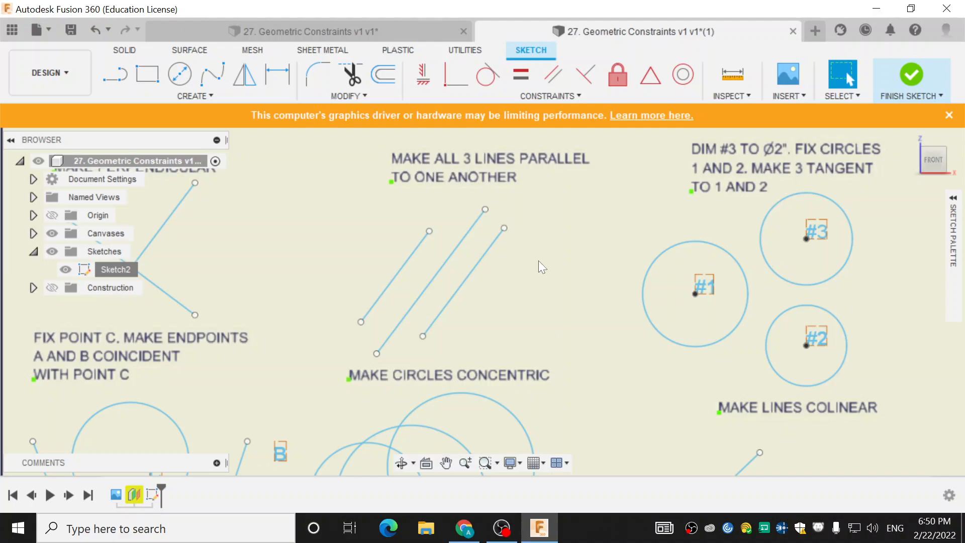
mouse_move(455, 241)
mouse_down()
mouse_move(470, 244)
mouse_move(456, 237)
mouse_up()
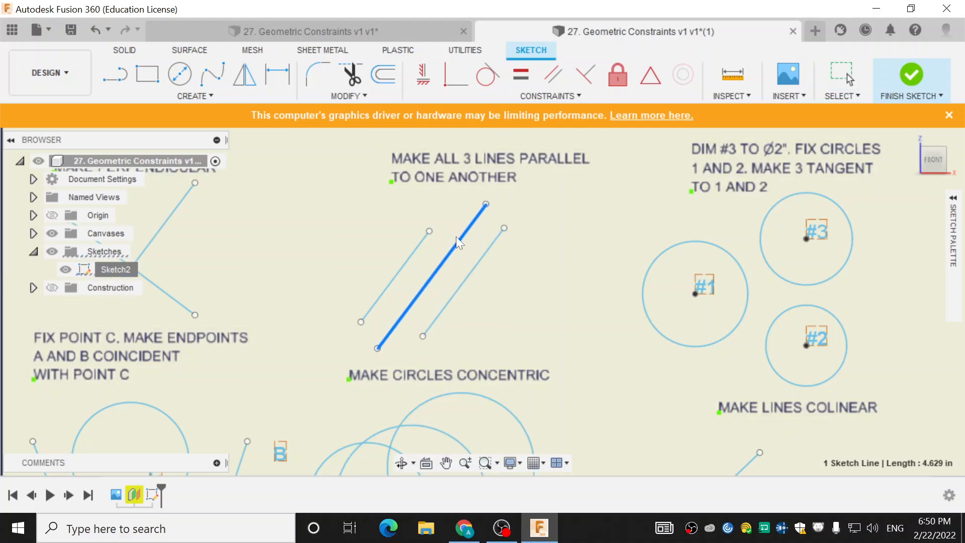
click(549, 236)
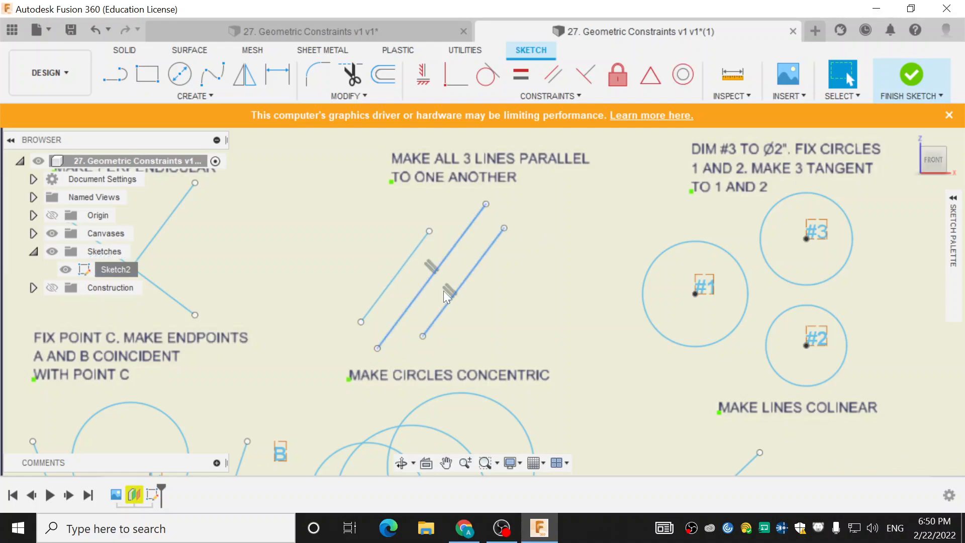
drag(413, 252, 424, 241)
shift+click(436, 272)
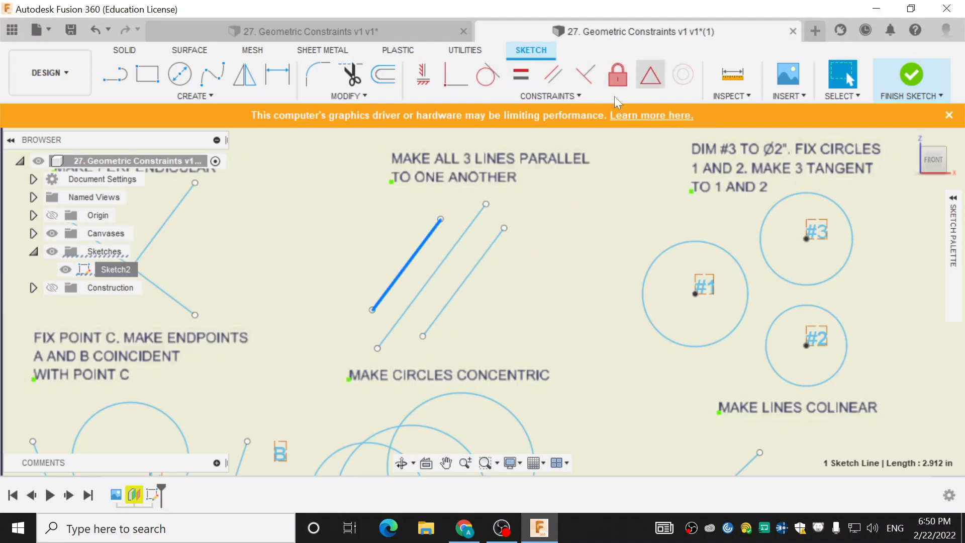
Apply a Symmetry constraint to the two outer parallel lines about the longest middle line.
click(579, 95)
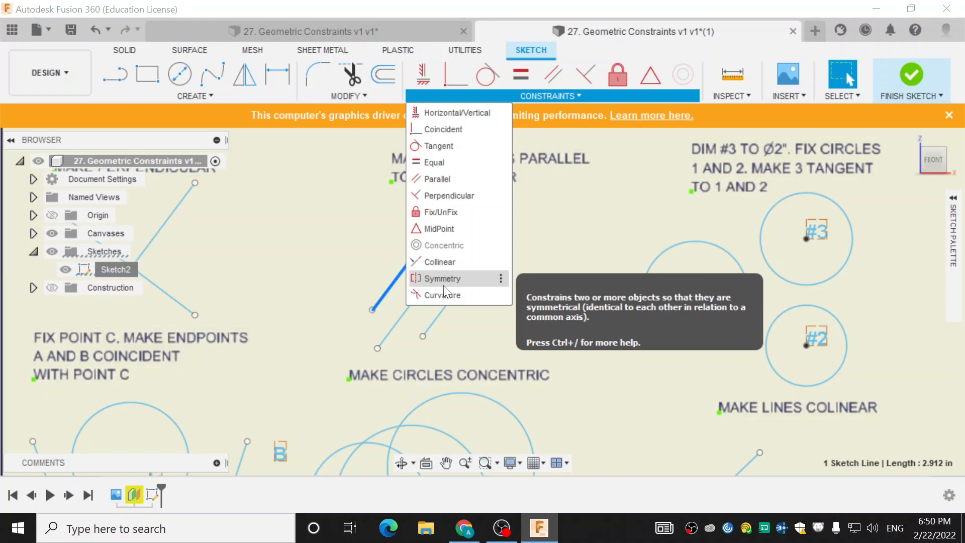
click(333, 237)
click(578, 97)
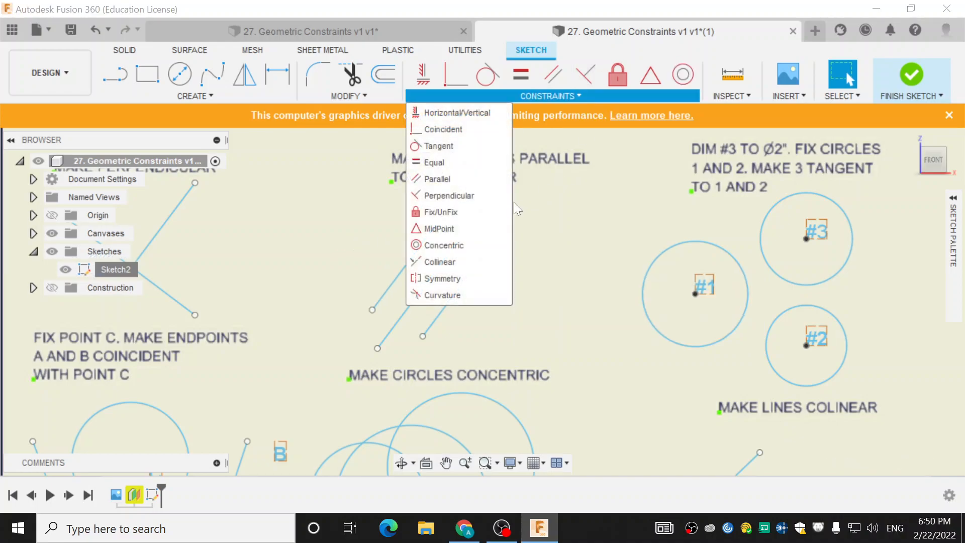
click(457, 273)
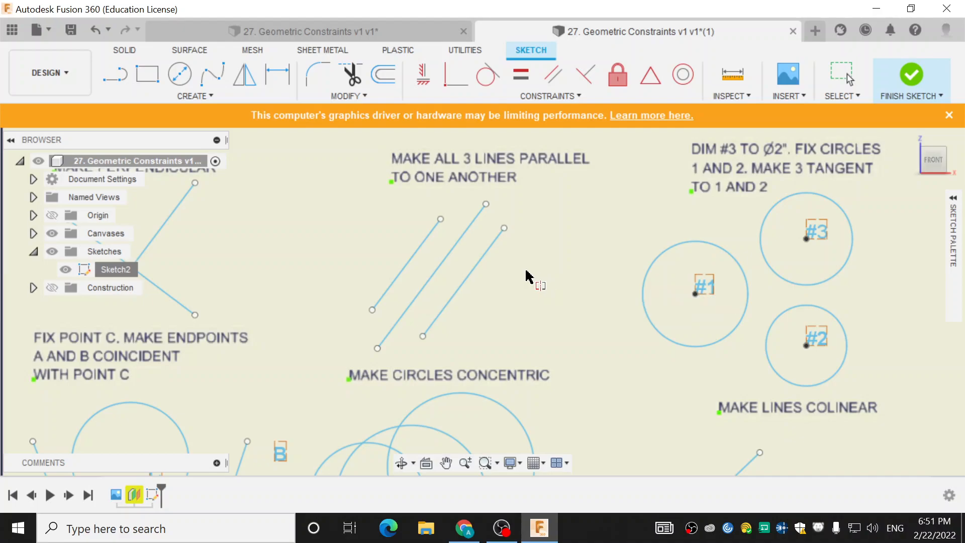
click(422, 245)
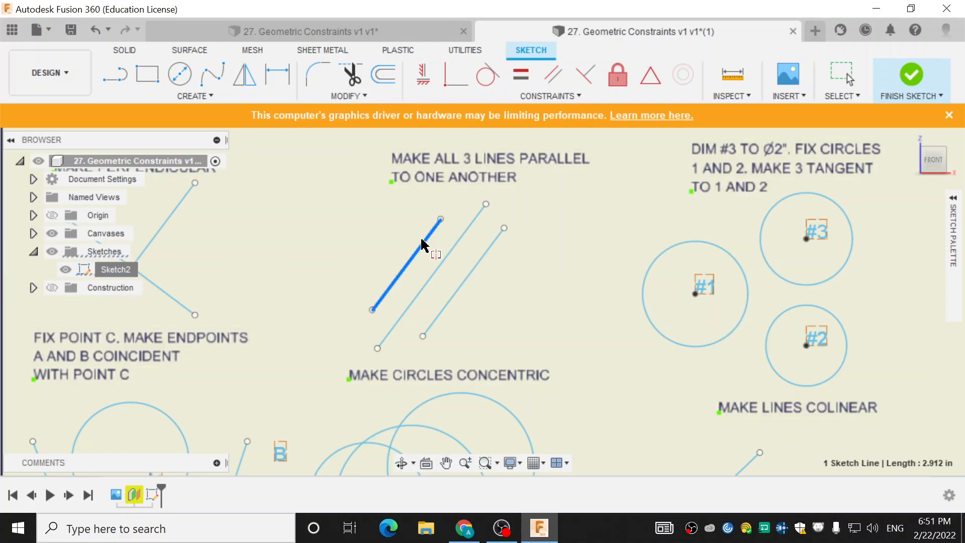
click(476, 265)
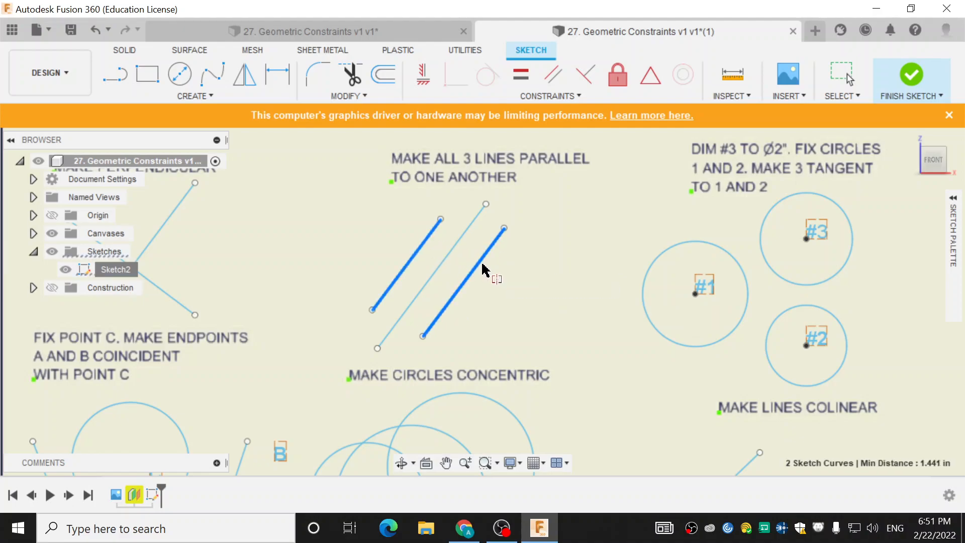
click(457, 251)
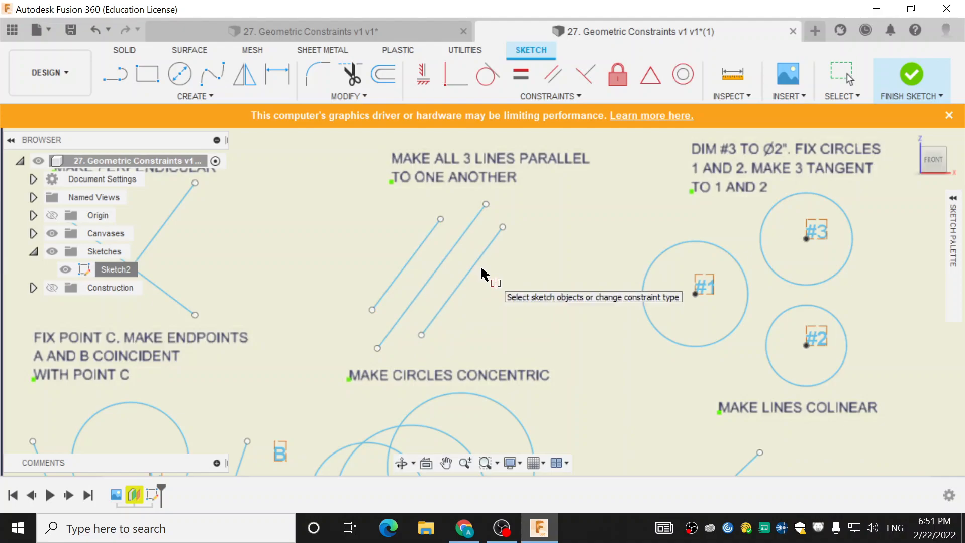
key(Escape)
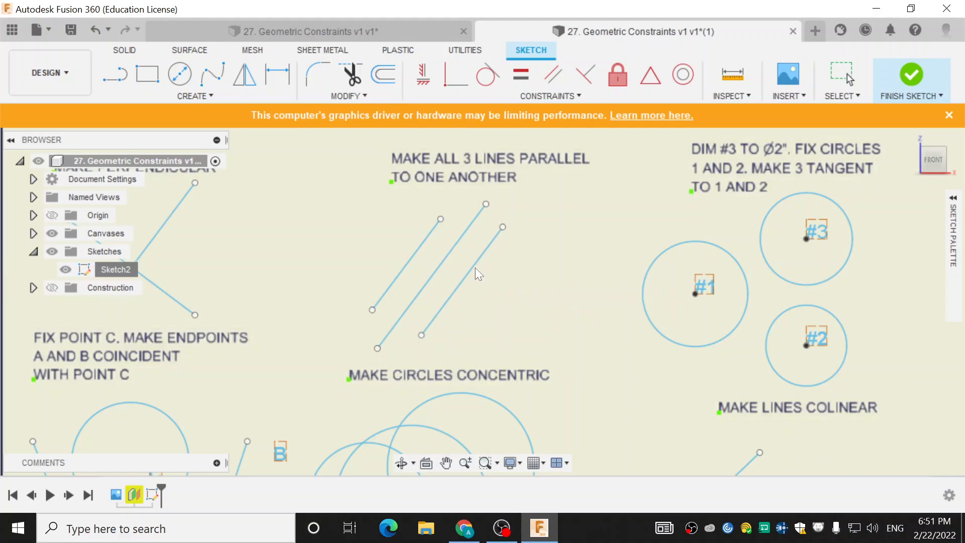
Test the symmetry by moving the right outer line toward the middle line, and undo that move.
drag(476, 268, 502, 285)
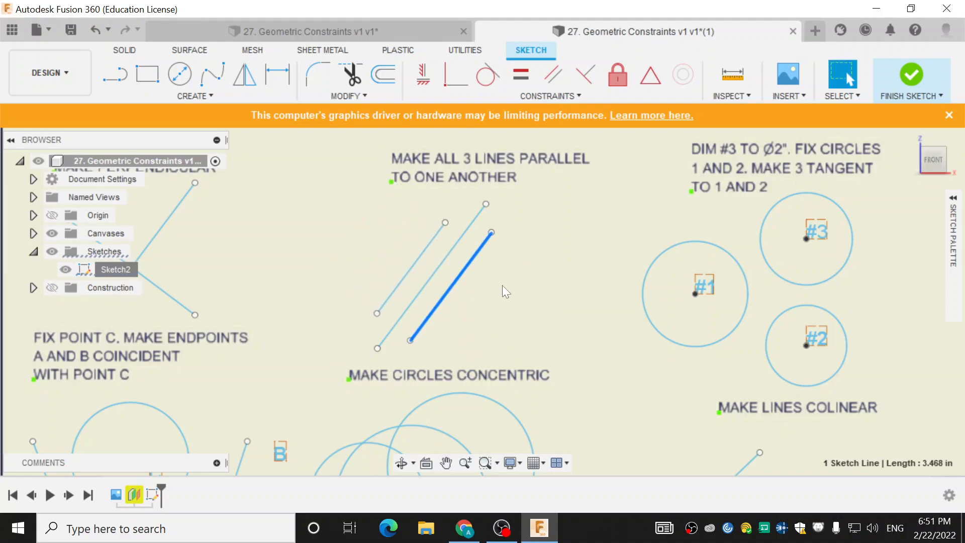
click(506, 287)
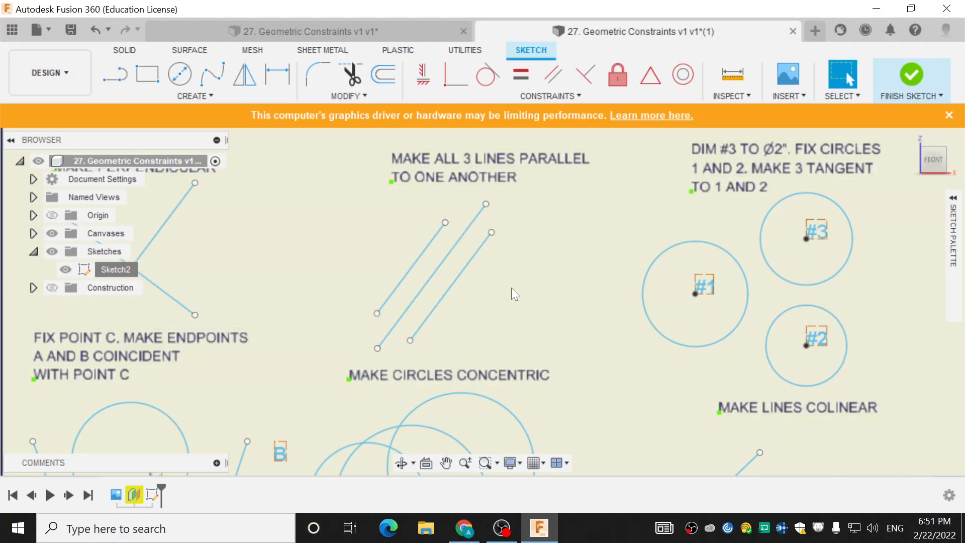
key(ctrl+z)
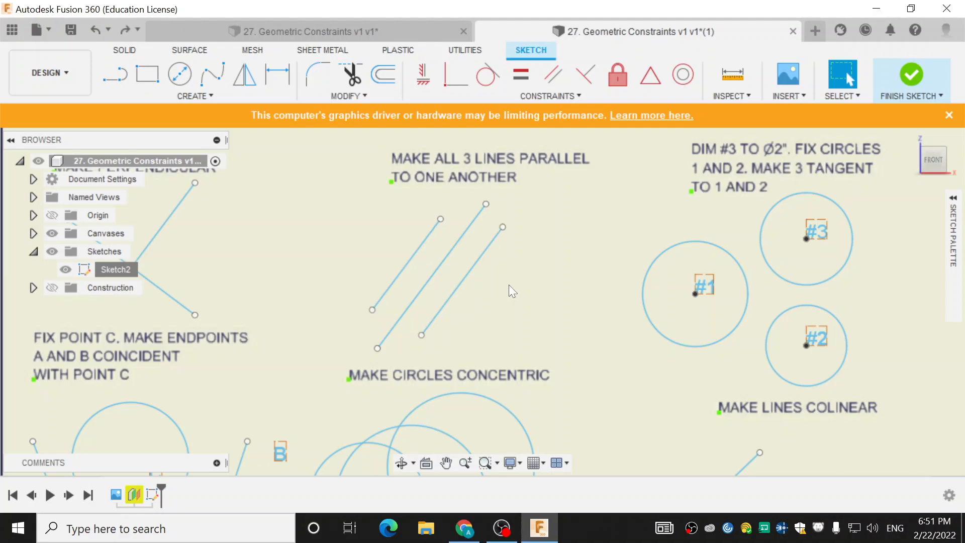
Try to apply the Symmetry constraint again to the two outer lines about the middle line.
click(575, 100)
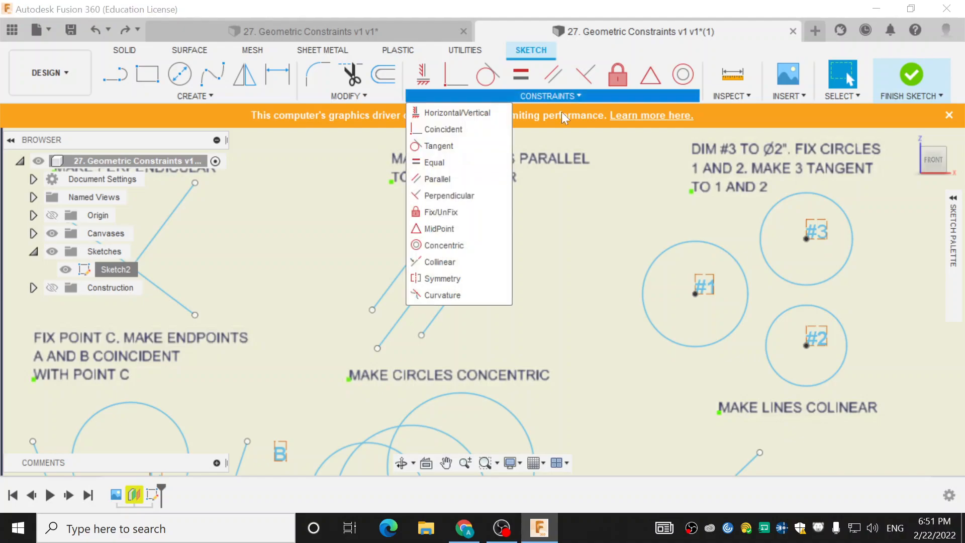
click(465, 279)
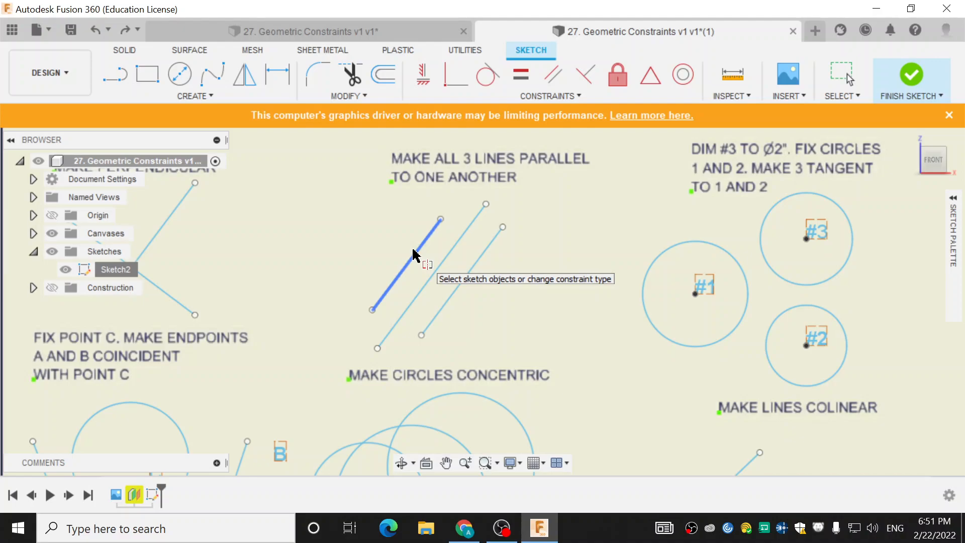
click(413, 255)
click(468, 273)
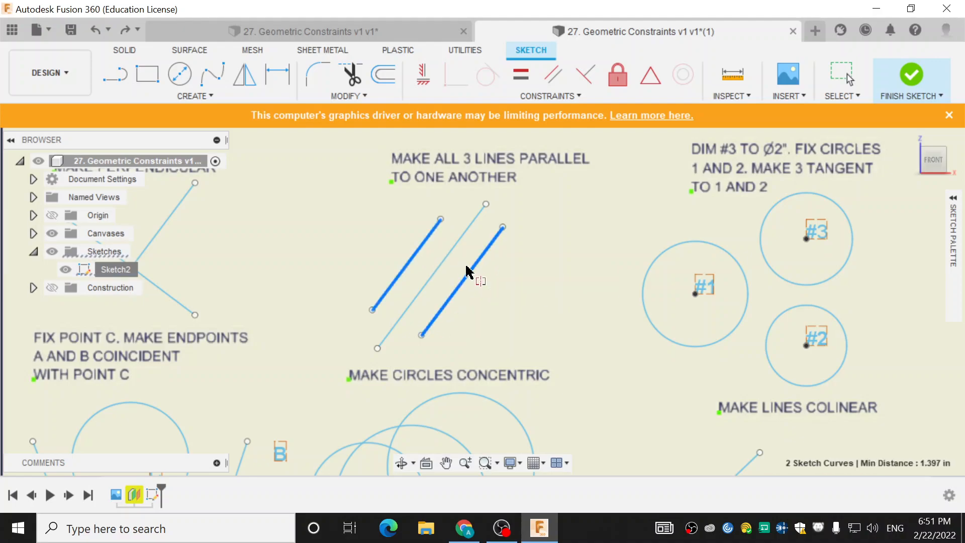
click(451, 250)
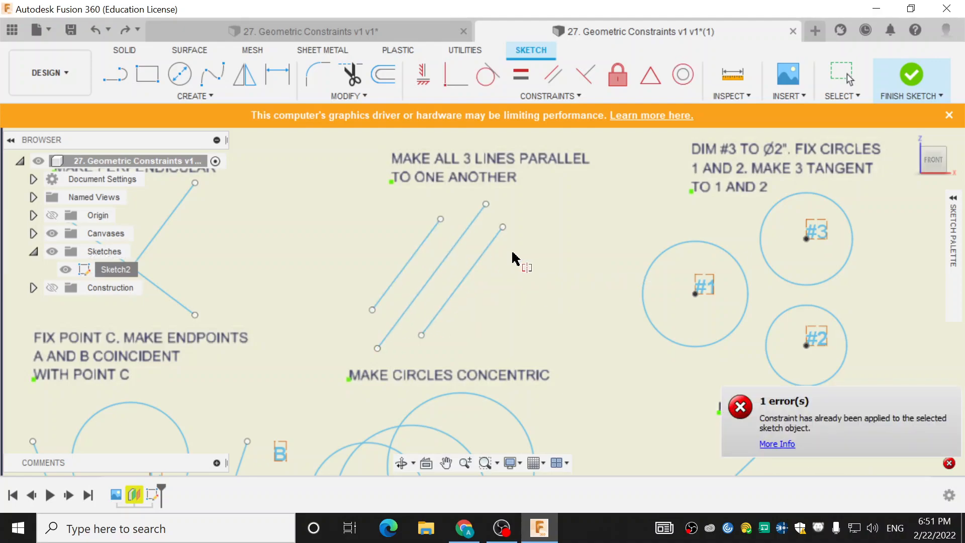
key(Escape)
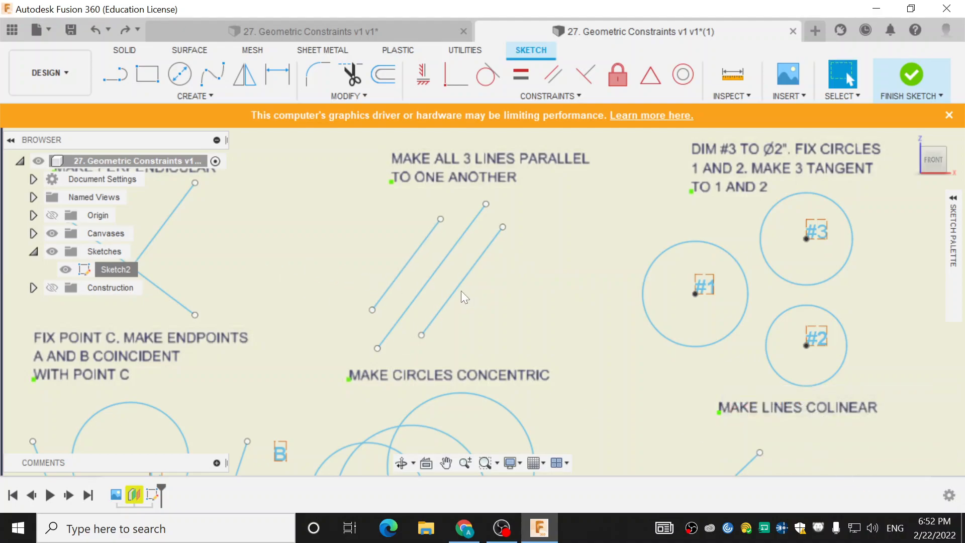
Move the right outer line closer to the middle line to check the symmetric behaviour of the pair.
mouse_move(461, 291)
mouse_down()
mouse_move(477, 297)
mouse_move(448, 292)
mouse_up()
click(499, 304)
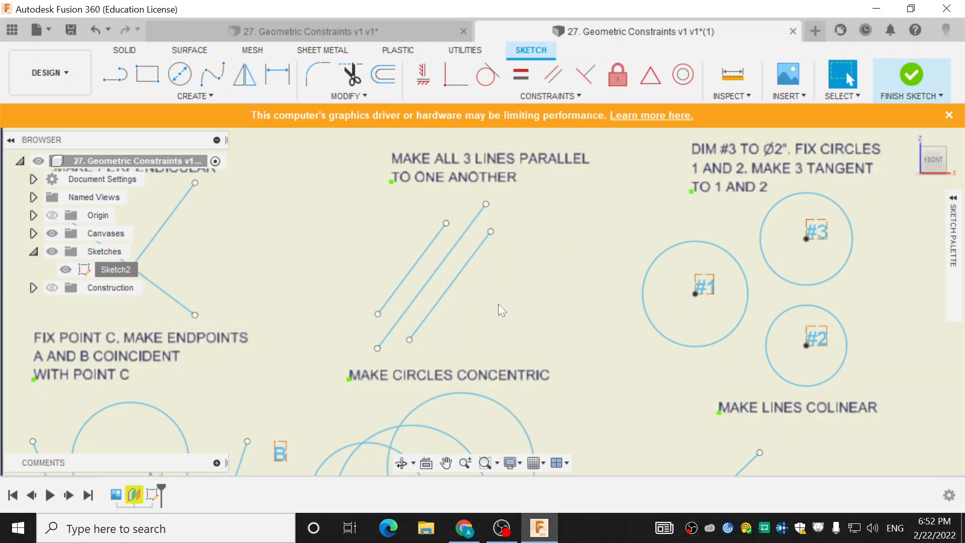
Shrink circle #1 to about 2.19 in diameter, and try moving its center point, undoing that move.
middle_drag(873, 285, 557, 296)
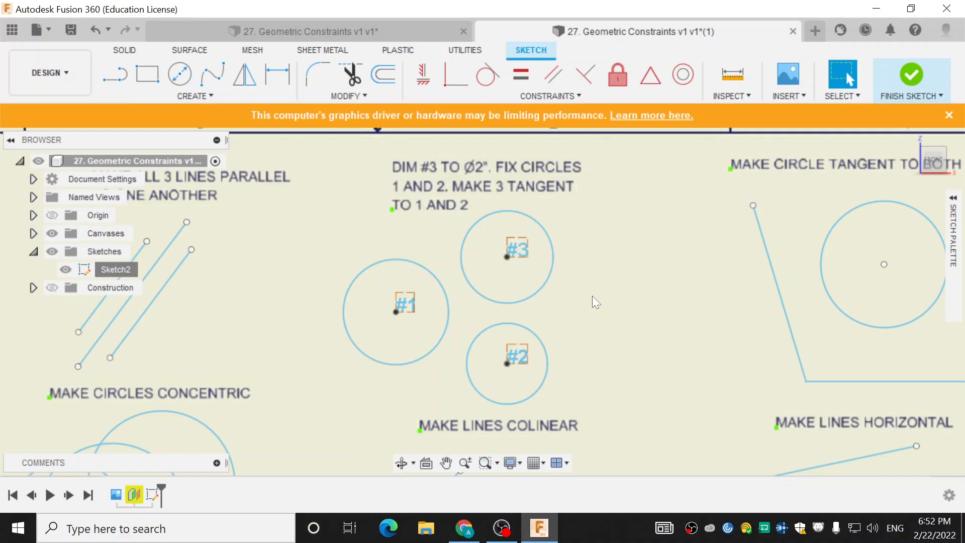
click(425, 274)
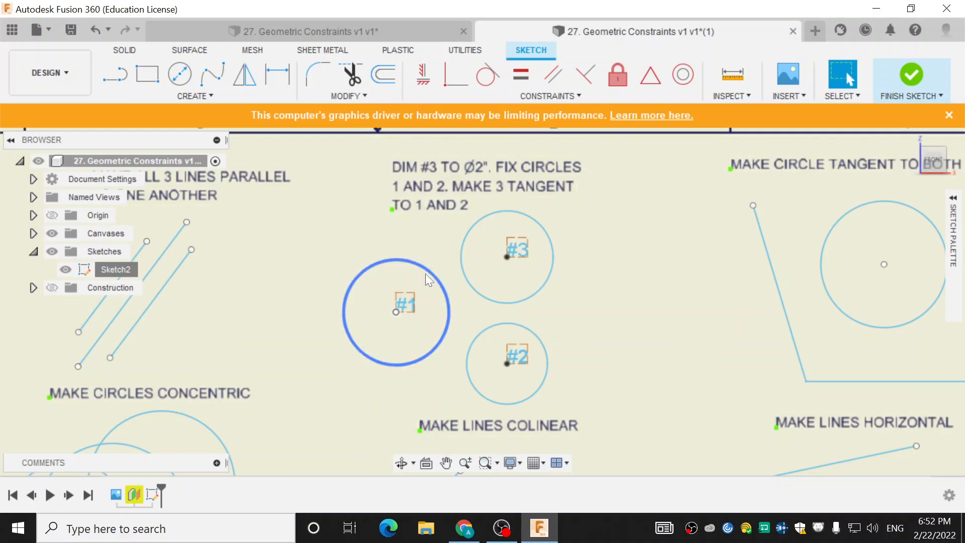
drag(425, 273, 419, 275)
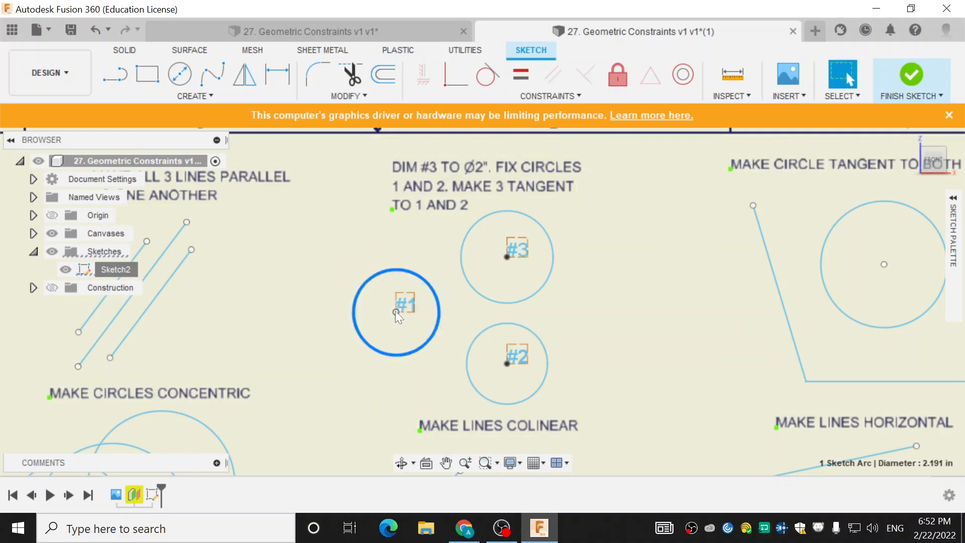
mouse_move(395, 310)
mouse_down()
mouse_move(438, 333)
mouse_move(378, 318)
mouse_move(336, 257)
mouse_move(383, 346)
mouse_move(364, 298)
mouse_move(382, 321)
mouse_up()
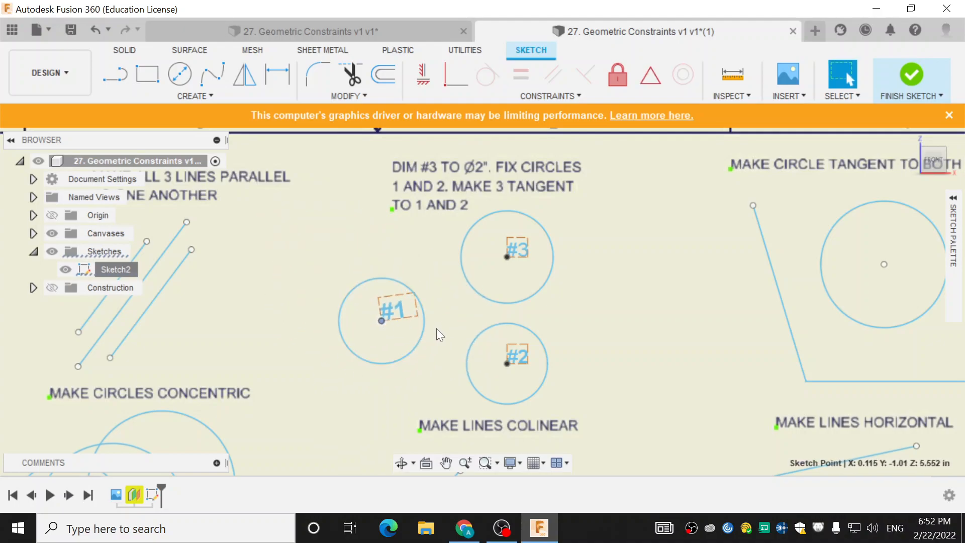
key(ctrl+z)
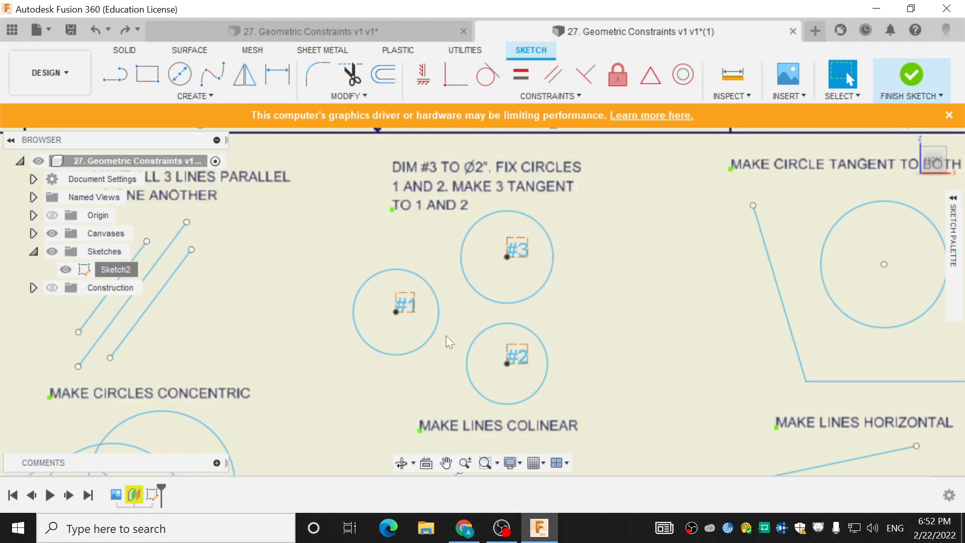
Apply the Fix constraint to circles #1 and #2.
click(619, 76)
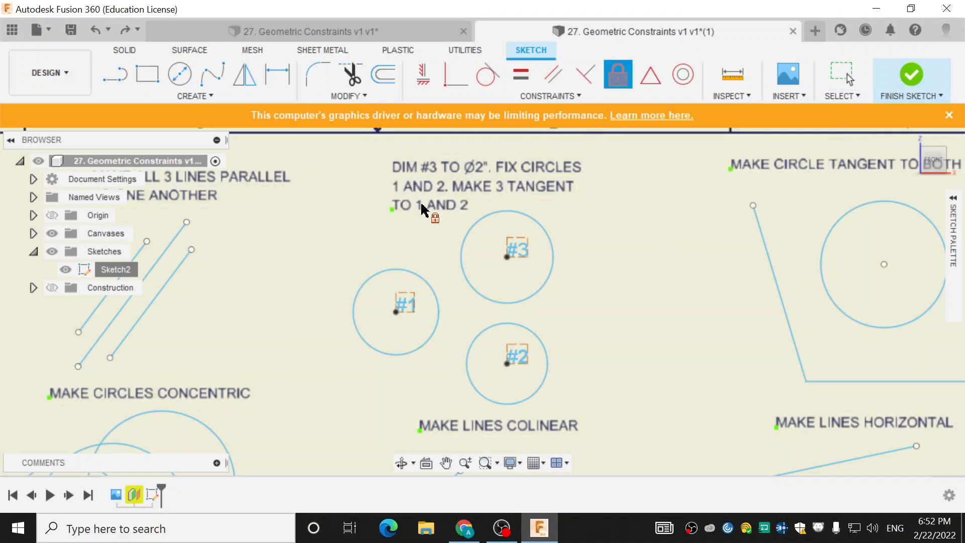
click(390, 272)
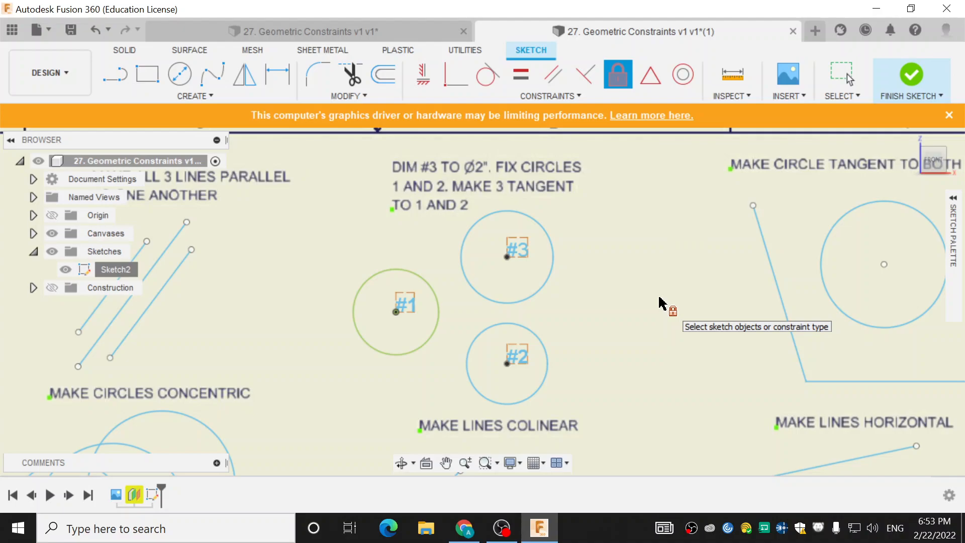
click(439, 304)
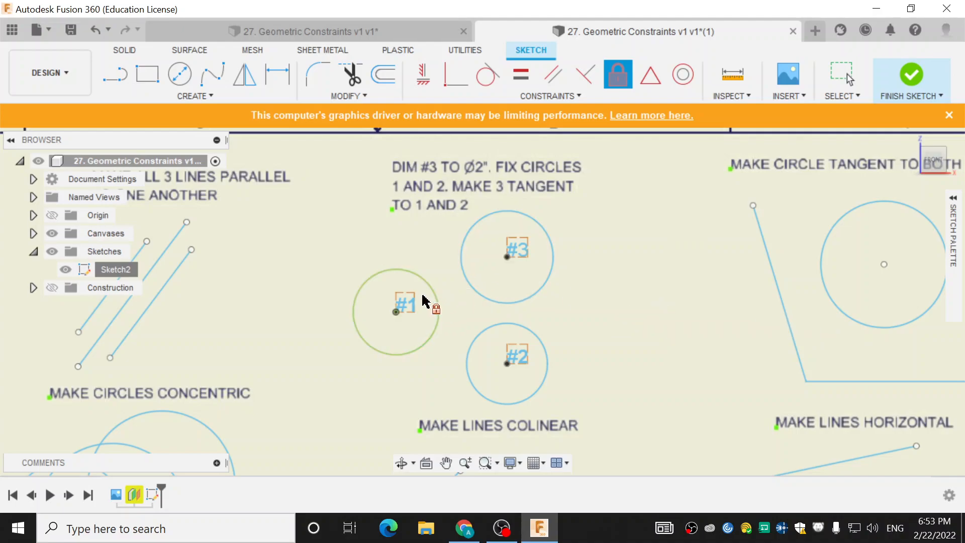
click(531, 336)
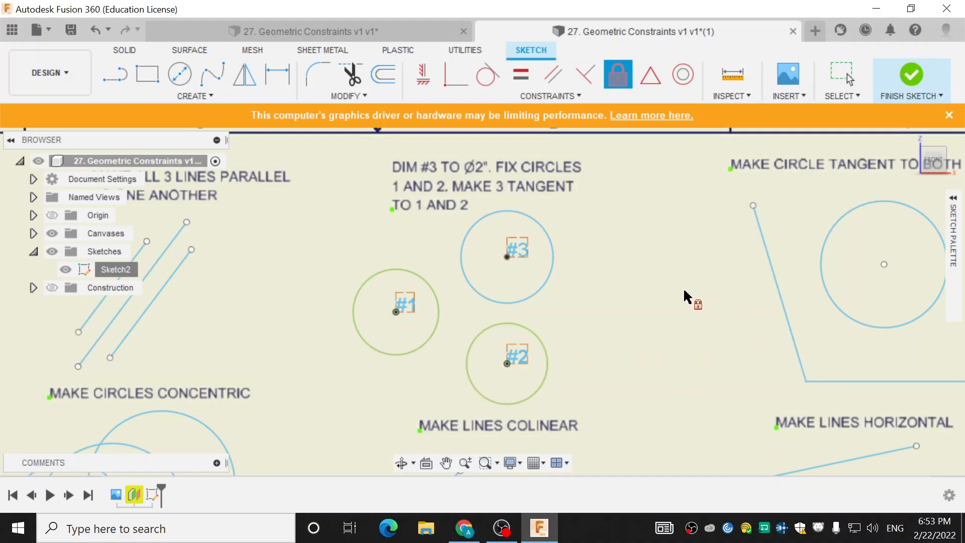
key(Escape)
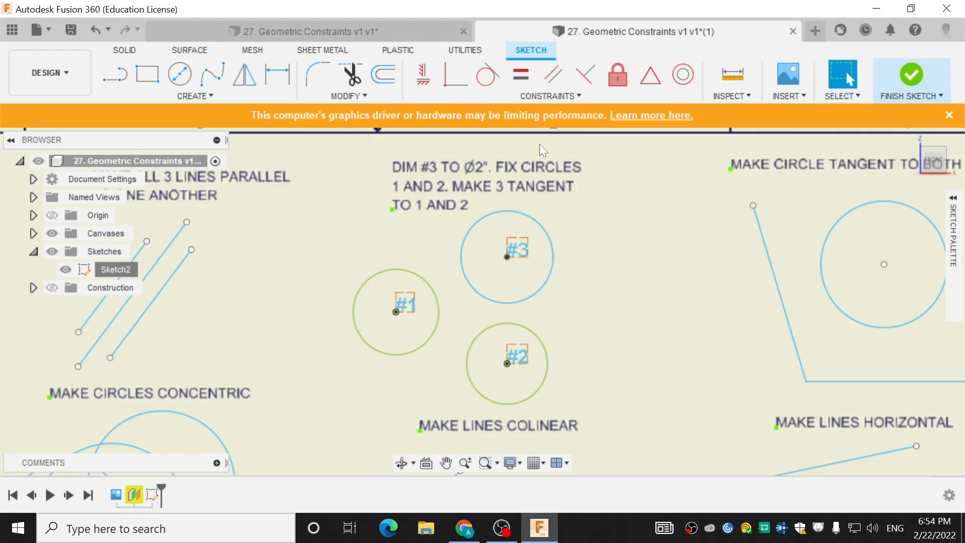
Apply Tangent constraints between circle #3 and each of the fixed circles #1 and #2.
click(497, 80)
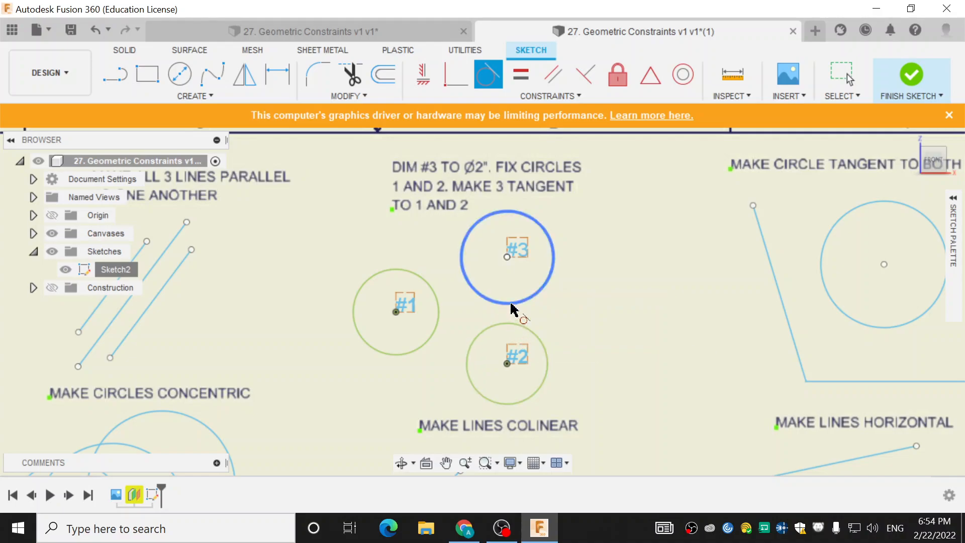
click(427, 283)
click(466, 276)
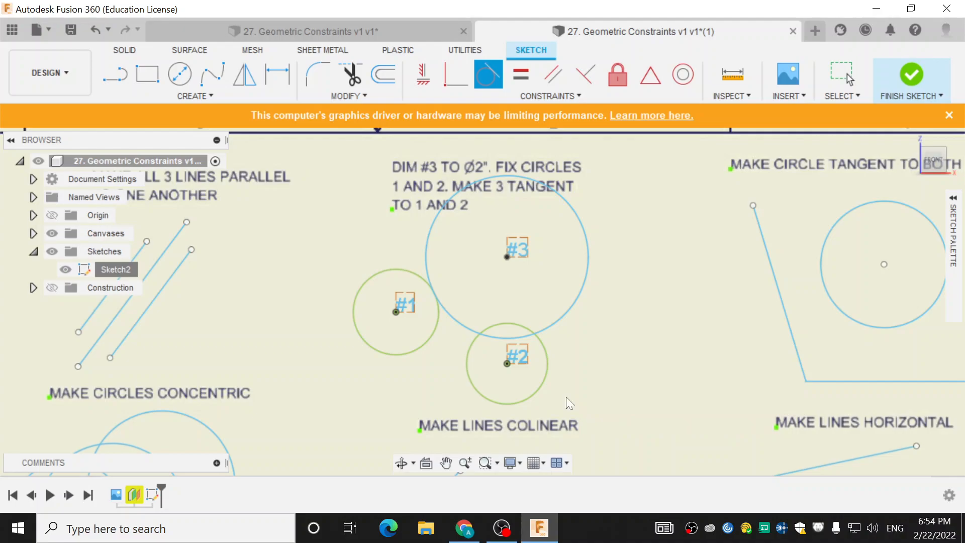
key(Escape)
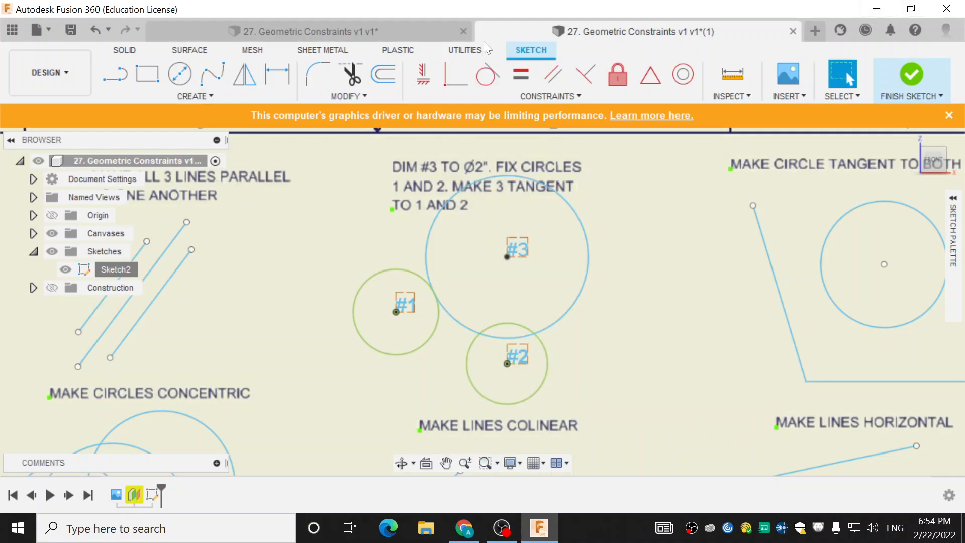
click(487, 75)
click(554, 331)
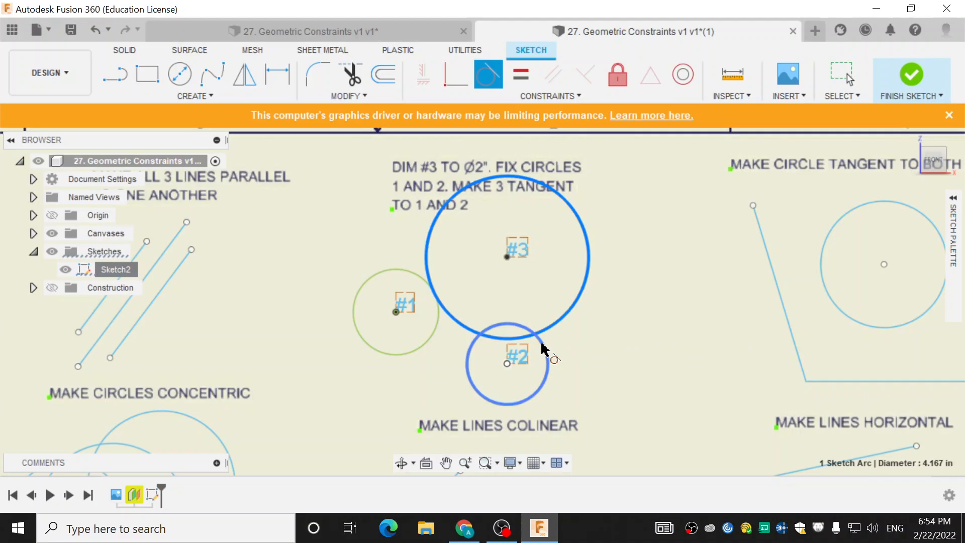
click(542, 348)
key(Escape)
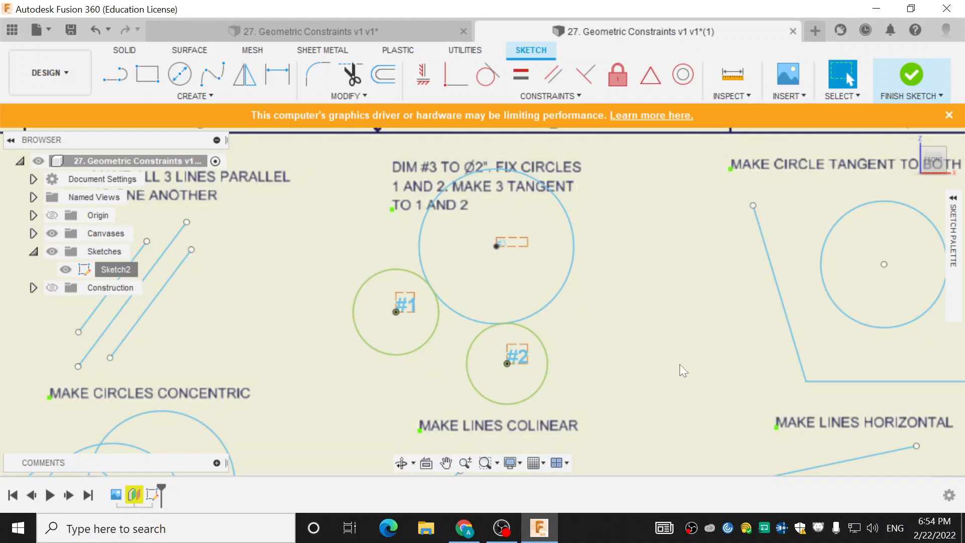
Make the circle in the "Make circle tangent to both lines" exercise tangent to the slanted line and the horizontal line.
middle_drag(701, 363, 427, 367)
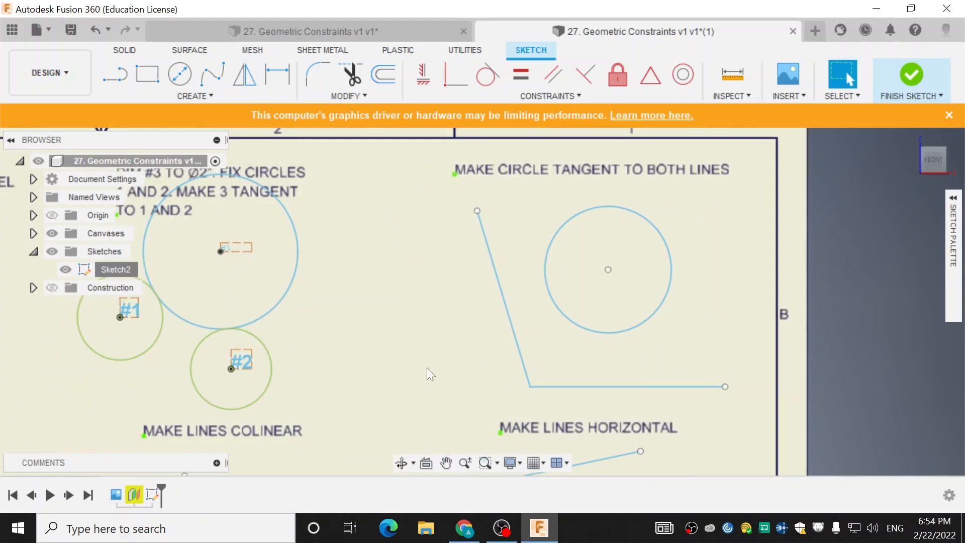
click(500, 92)
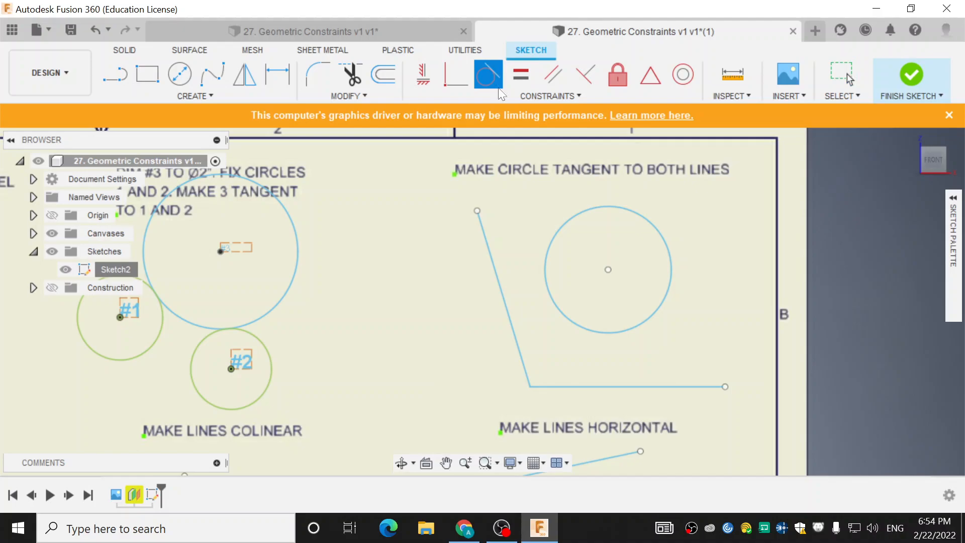
click(547, 256)
click(493, 275)
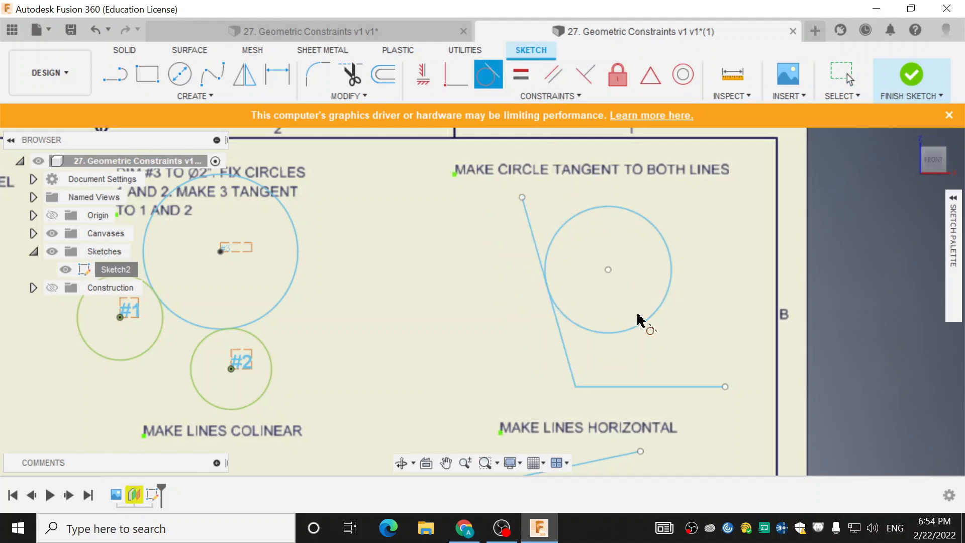
click(639, 331)
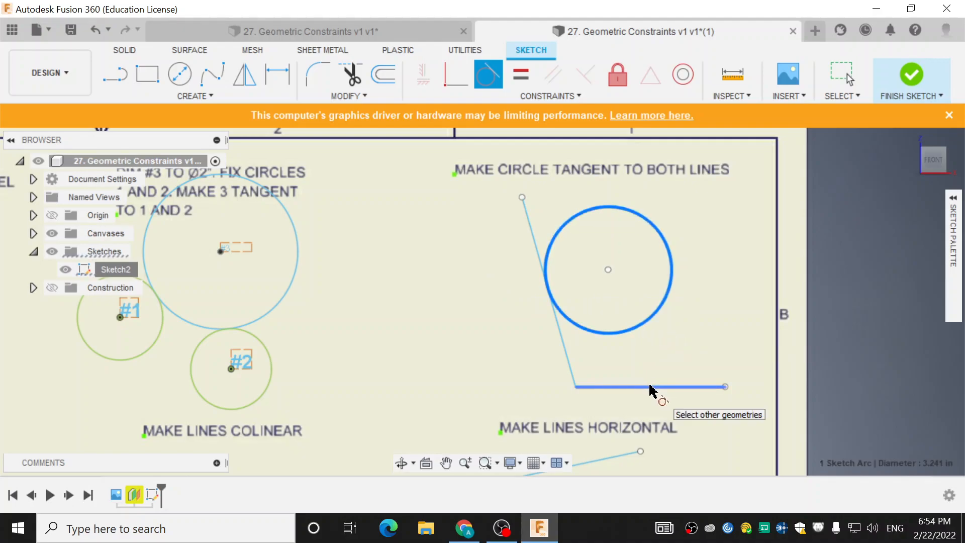
click(650, 387)
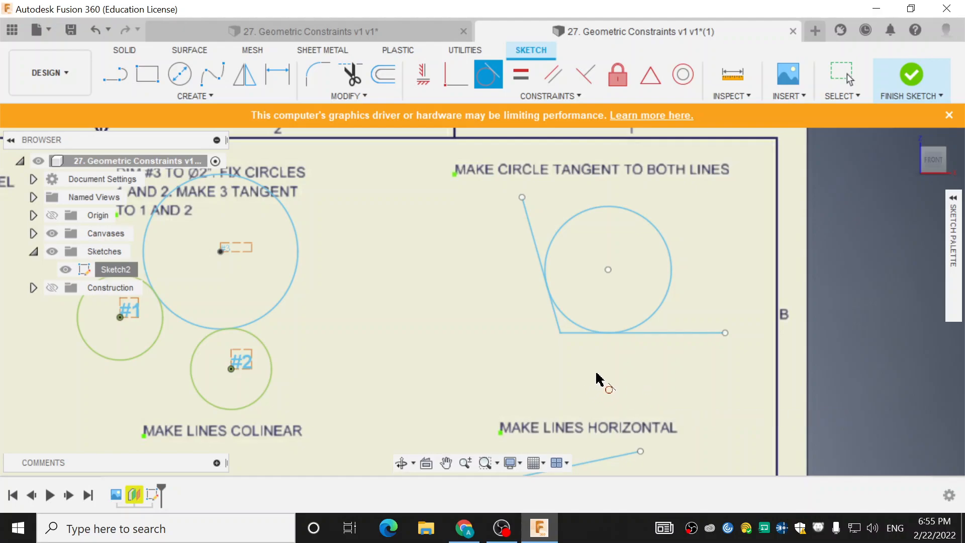
Undo both tangent constraints between the circle and its two lines.
scroll(363, 351, down, 2)
scroll(363, 350, down, 1)
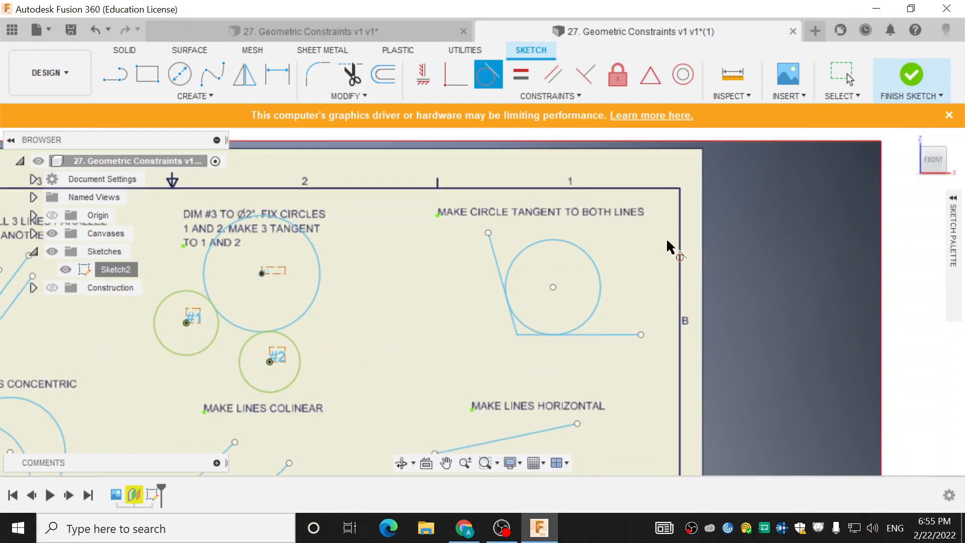
scroll(668, 243, up, 2)
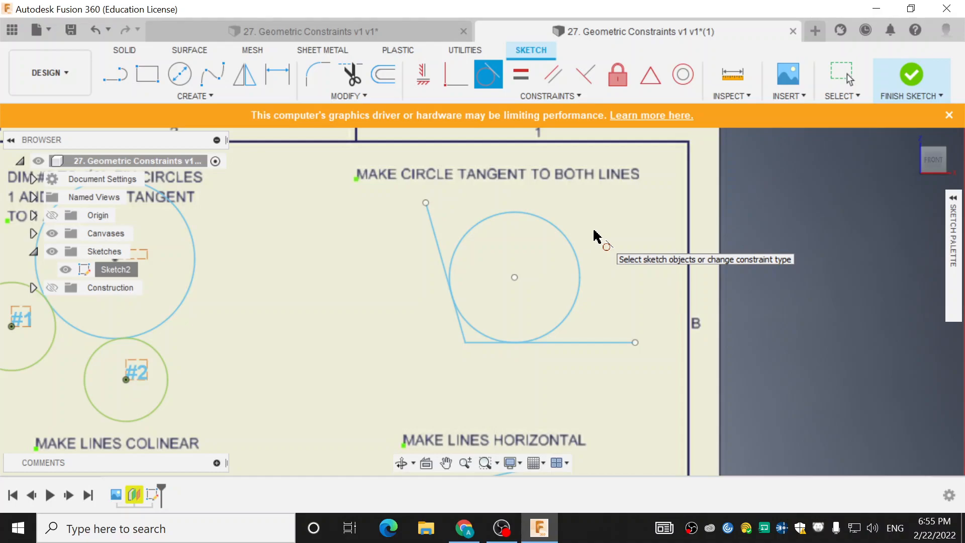
key(Escape)
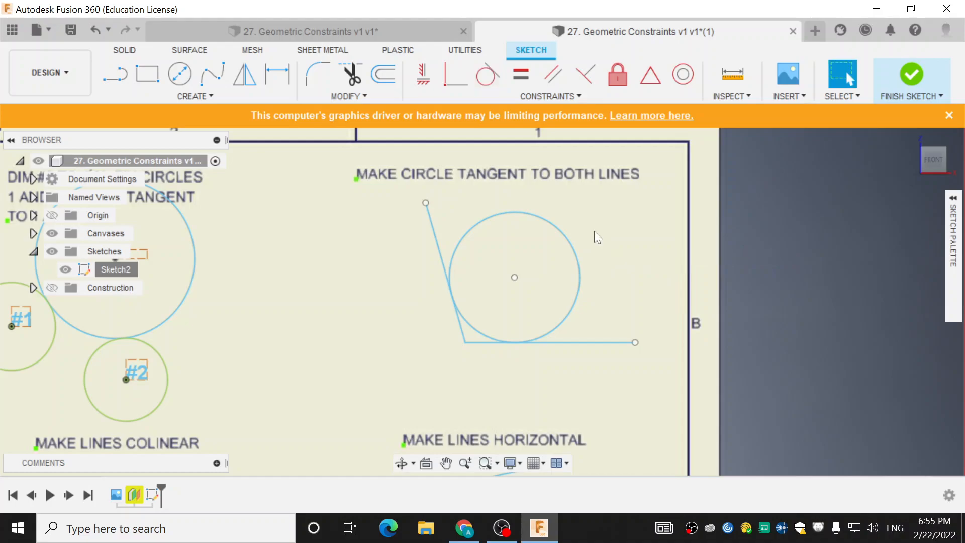
key(ctrl+z)
key(ctrl+z)
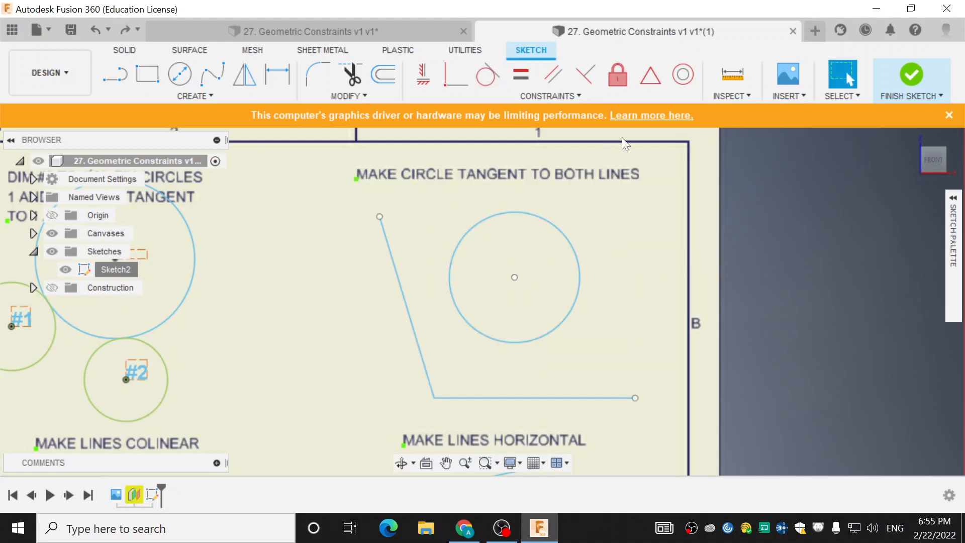
Try the Tangent constraint with the slanted line picked before the circle, and undo it.
click(493, 77)
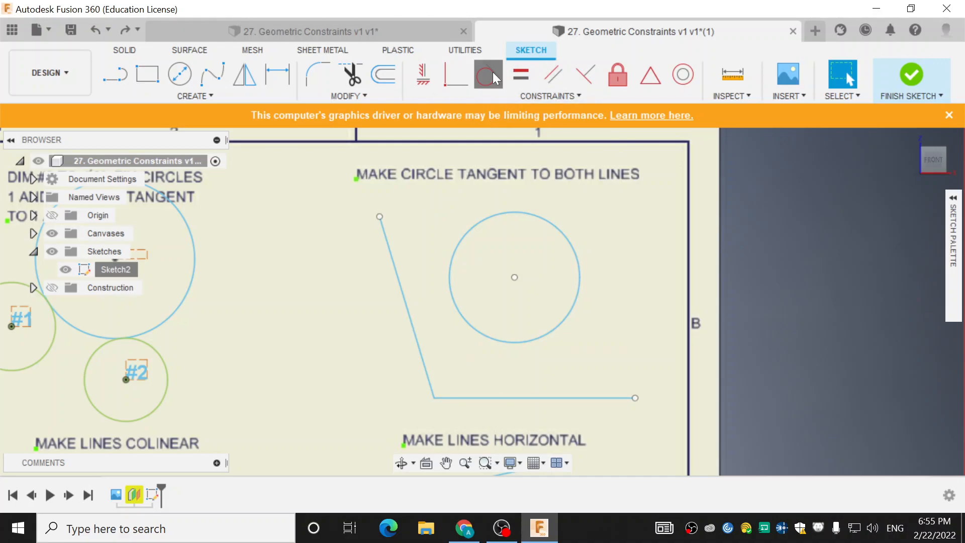
click(406, 307)
click(451, 287)
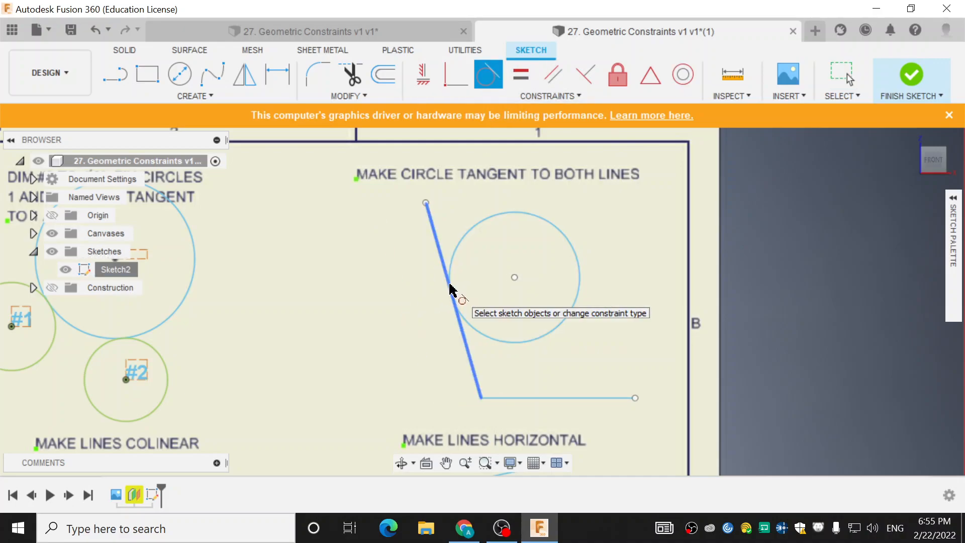
key(Escape)
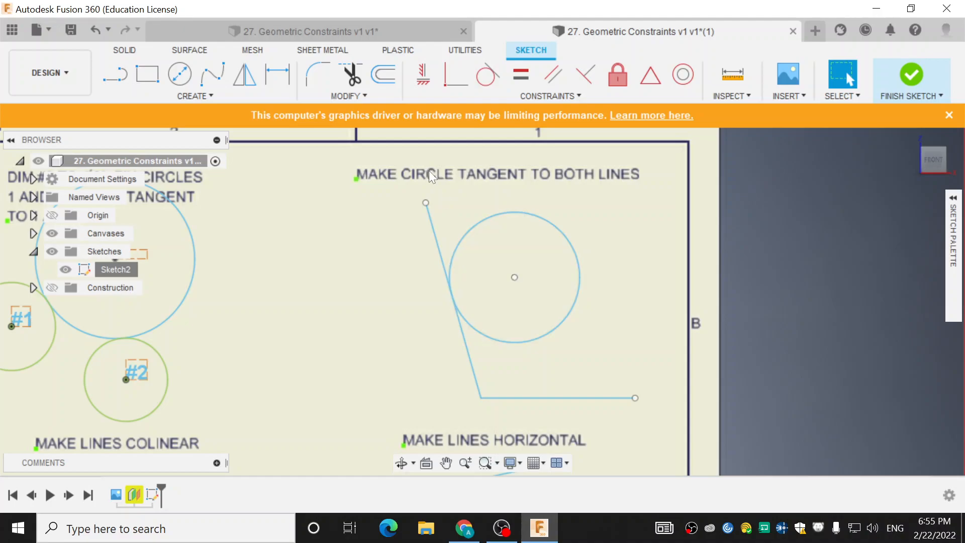
click(95, 30)
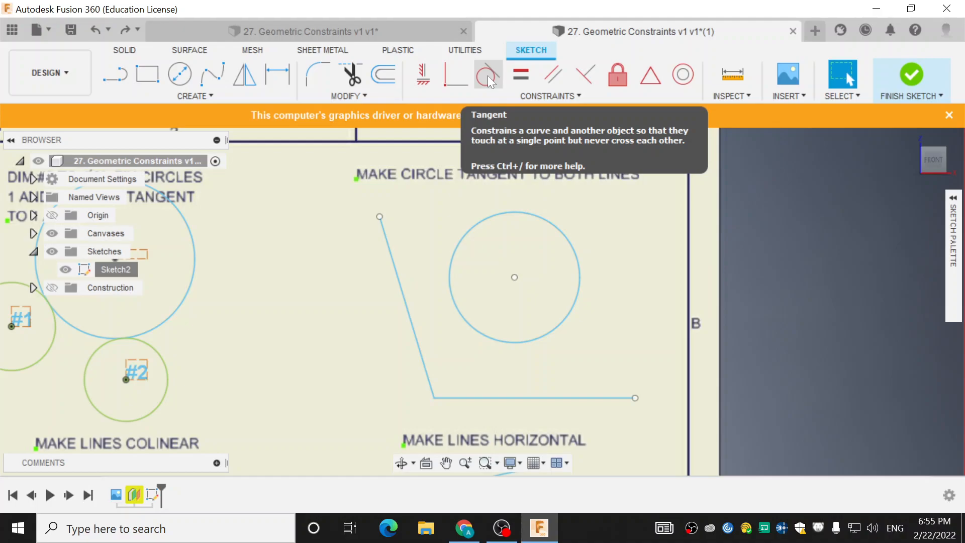
Make circle center C coincident with the upper endpoint of line A, and move the joined point toward the C label.
scroll(466, 246, up, 2)
scroll(328, 285, down, 5)
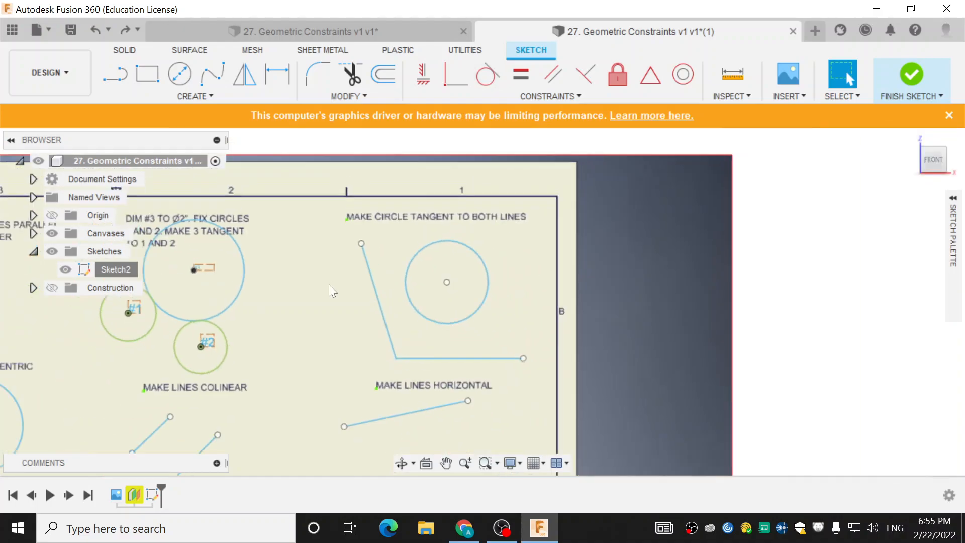
mouse_move(329, 285)
middle_down()
mouse_move(278, 293)
mouse_move(506, 263)
mouse_move(774, 185)
middle_up()
scroll(445, 287, up, 3)
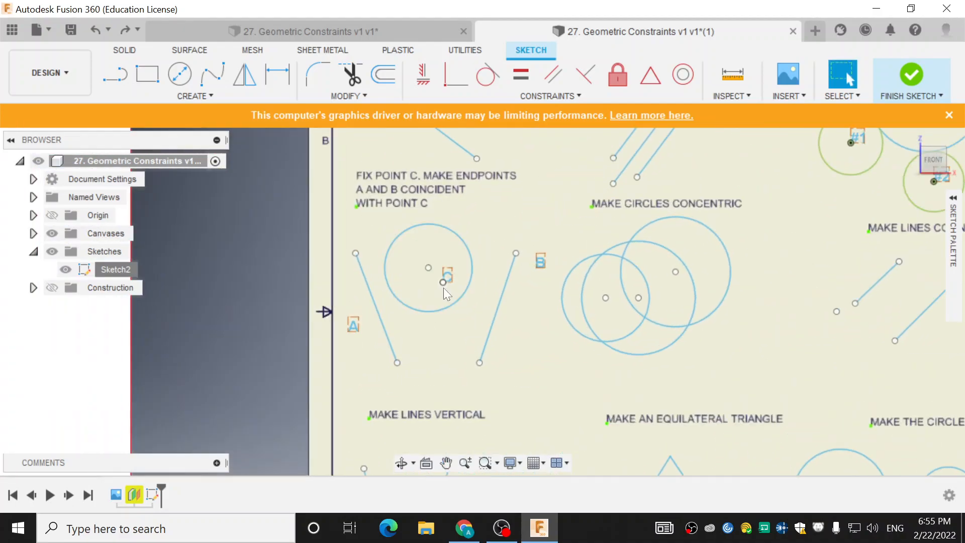
middle_drag(443, 287, 397, 283)
scroll(400, 286, up, 1)
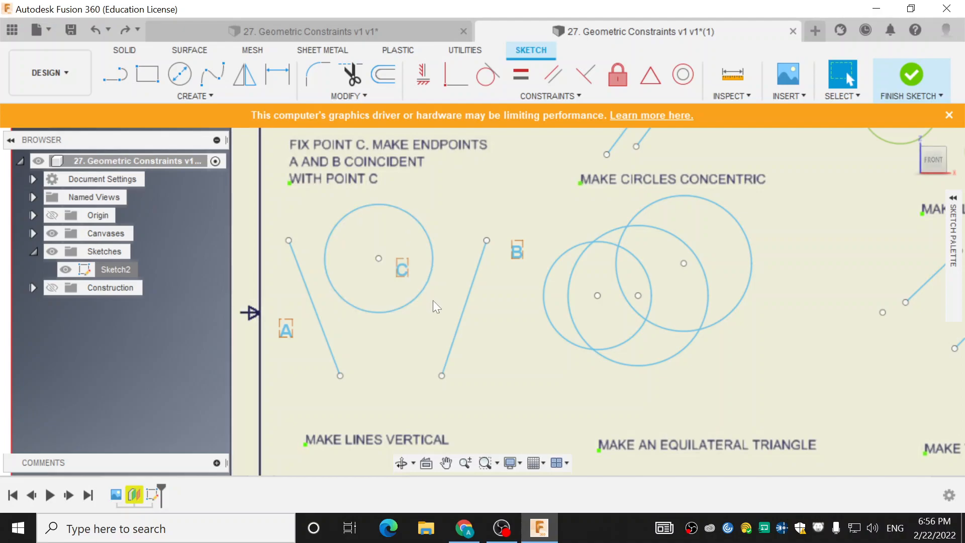
click(461, 80)
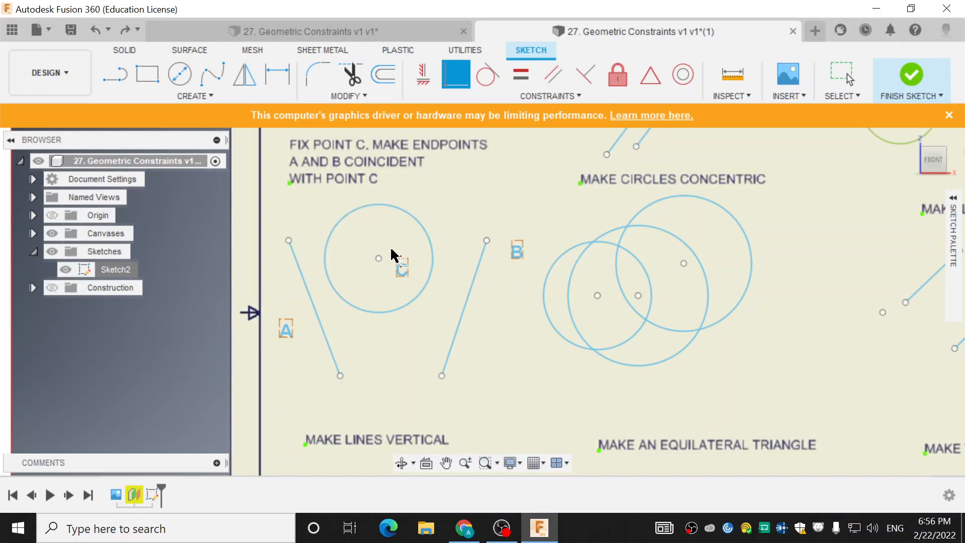
click(378, 259)
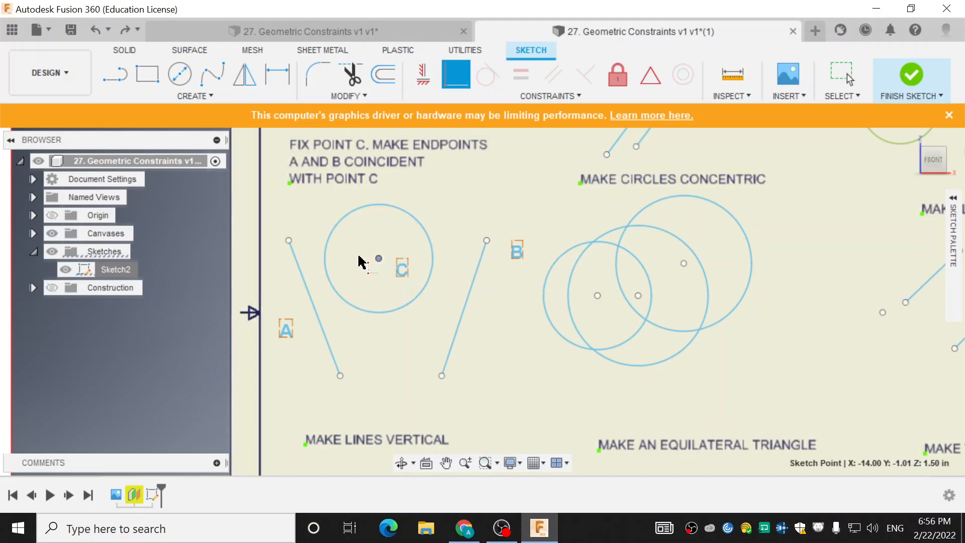
click(288, 241)
key(Escape)
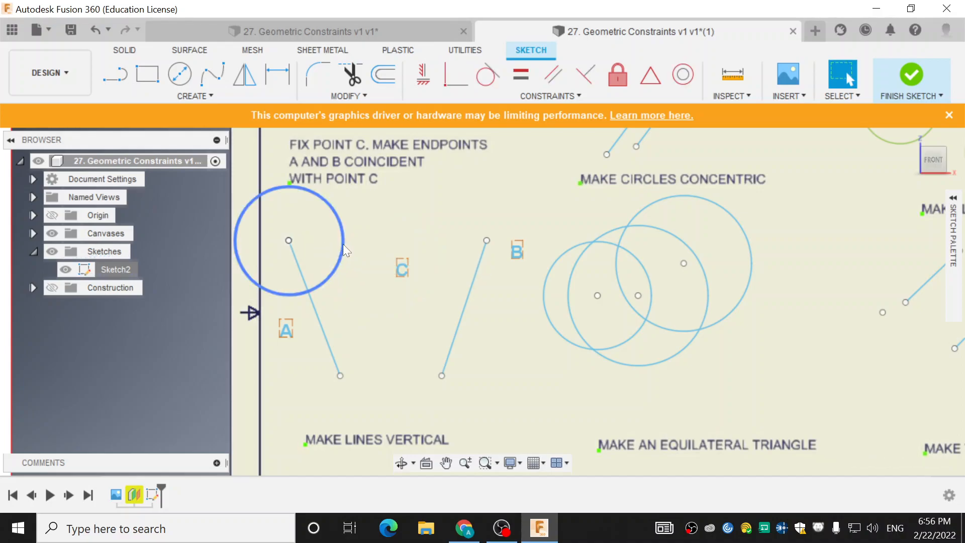
drag(289, 241, 384, 241)
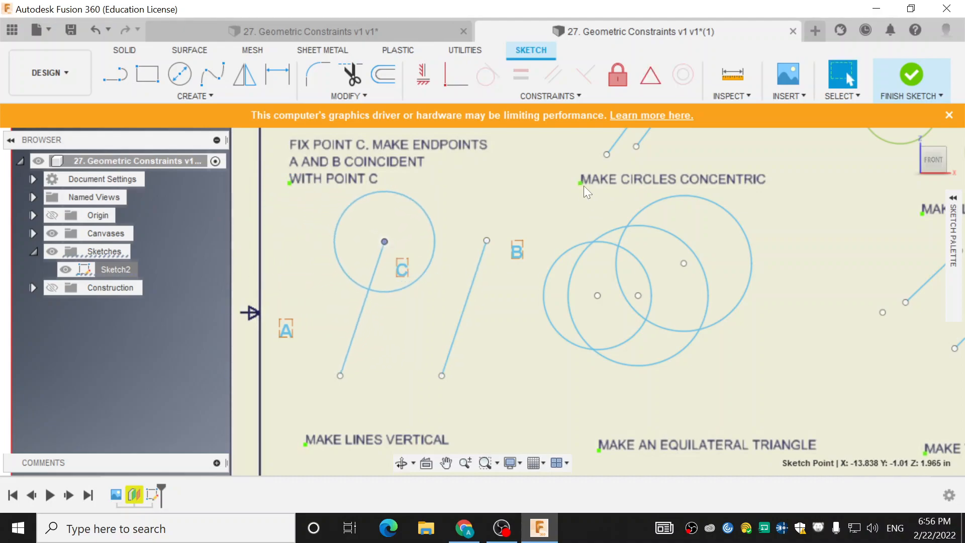
Make line B's upper endpoint coincident with point C, and swing its free lower endpoint away from line A.
click(457, 76)
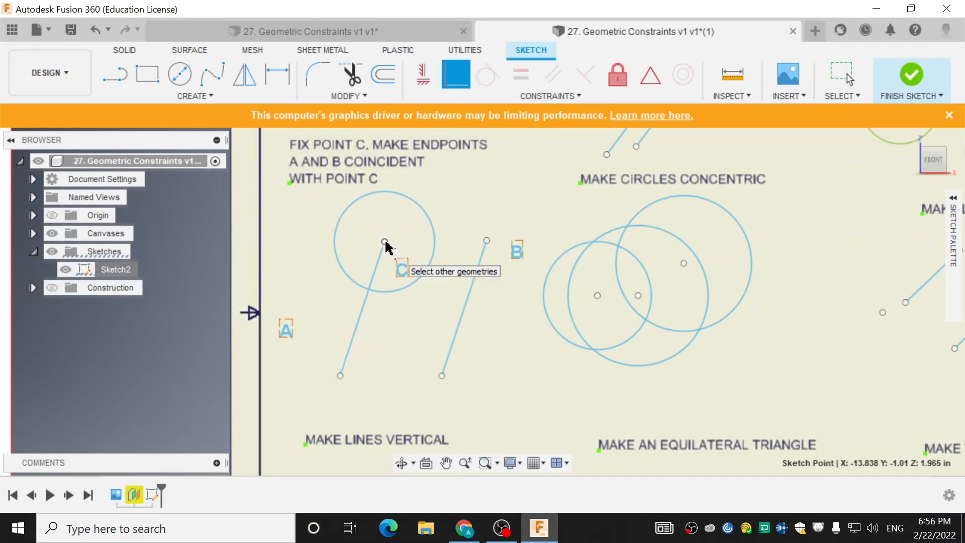
click(487, 240)
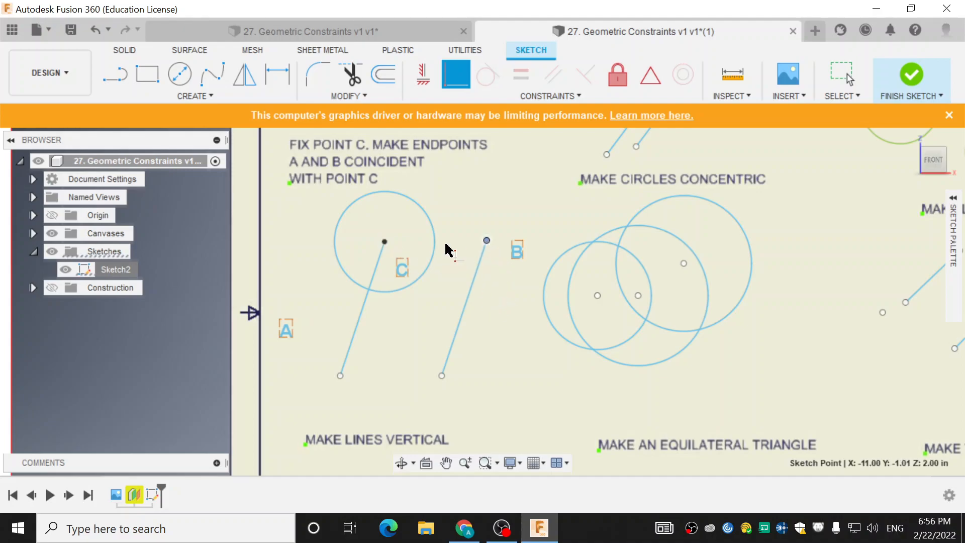
click(385, 243)
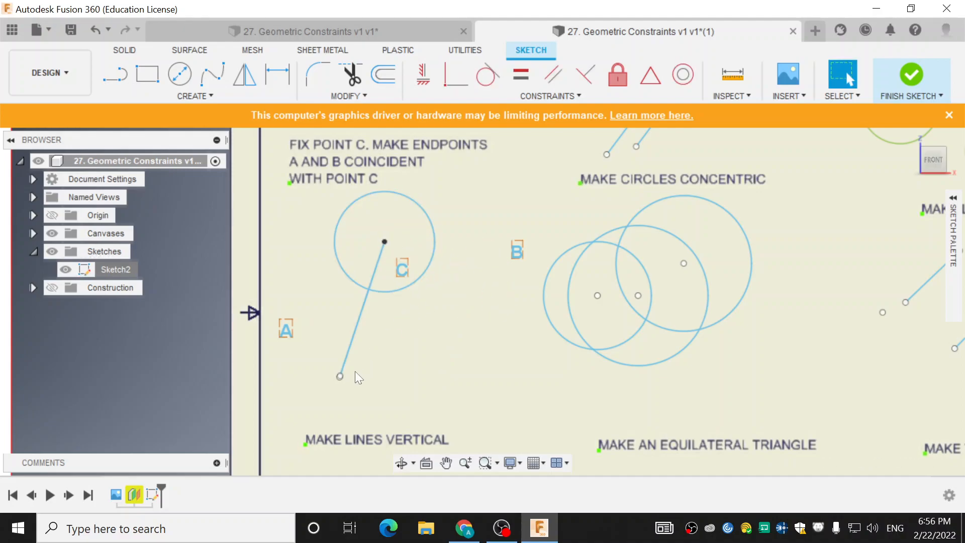
key(Escape)
drag(385, 242, 451, 376)
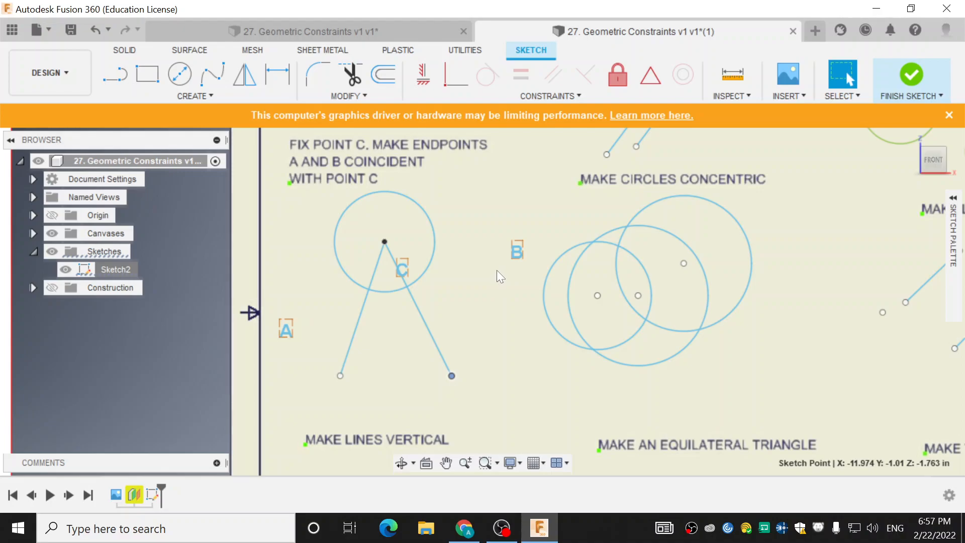
Make the two larger circles in the "Make circles concentric" exercise concentric with each other.
scroll(693, 267, up, 2)
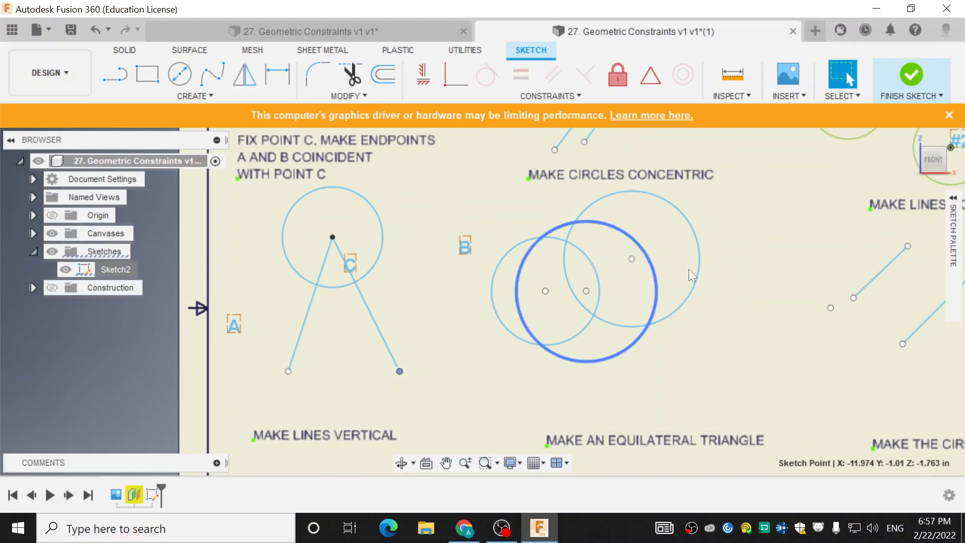
scroll(701, 267, down, 3)
middle_drag(713, 266, 671, 274)
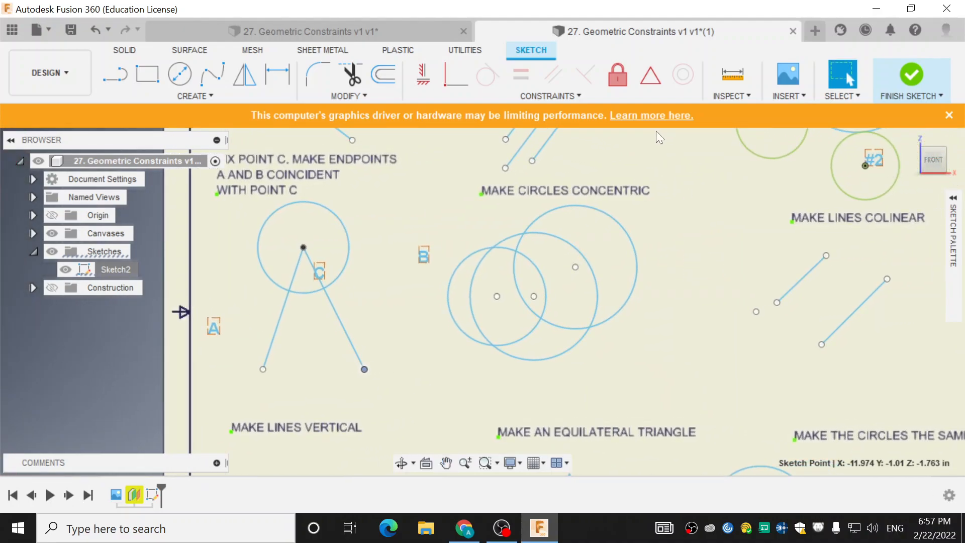
click(649, 240)
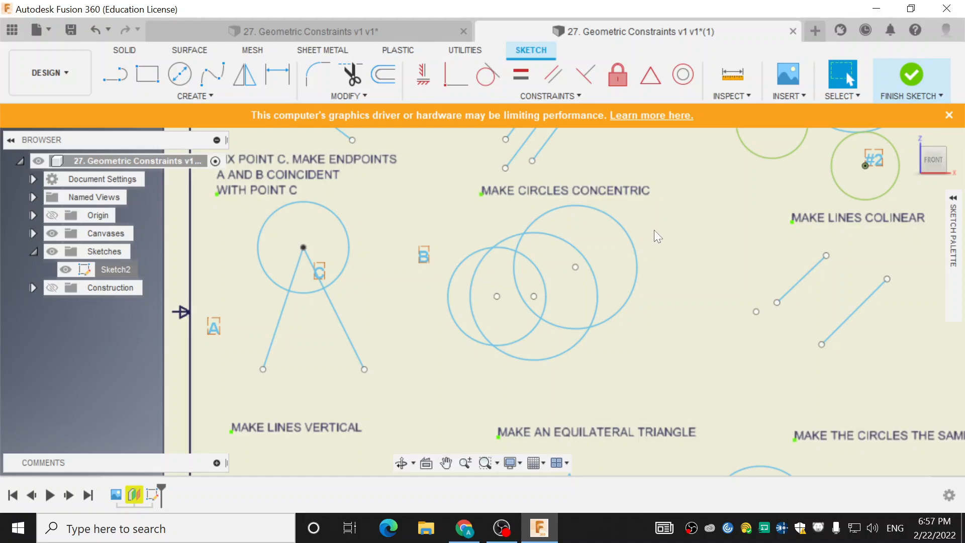
middle_drag(640, 226, 632, 230)
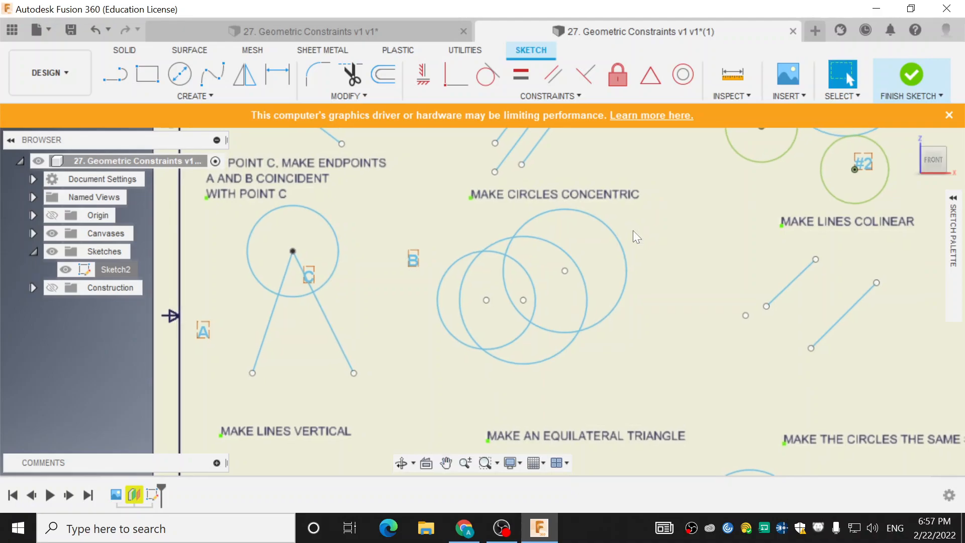
click(685, 77)
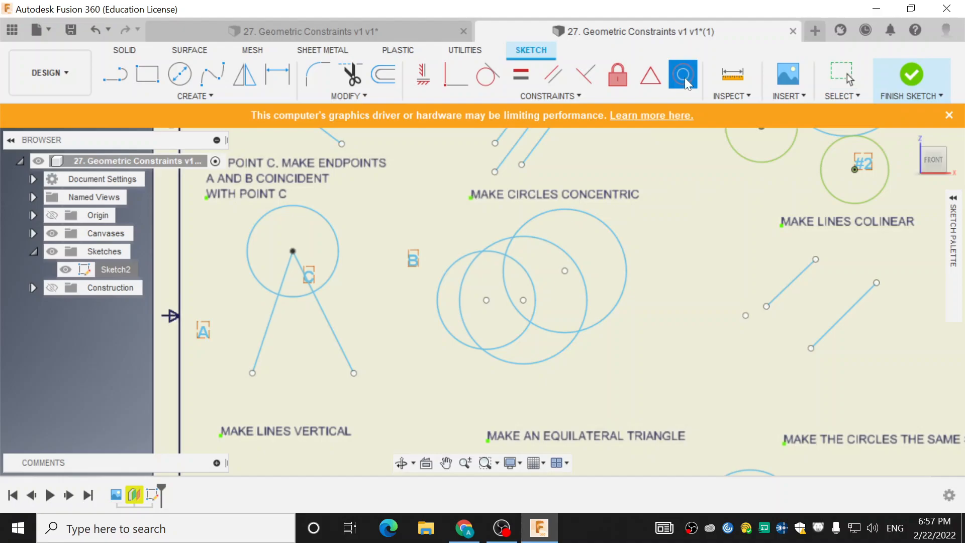
click(603, 225)
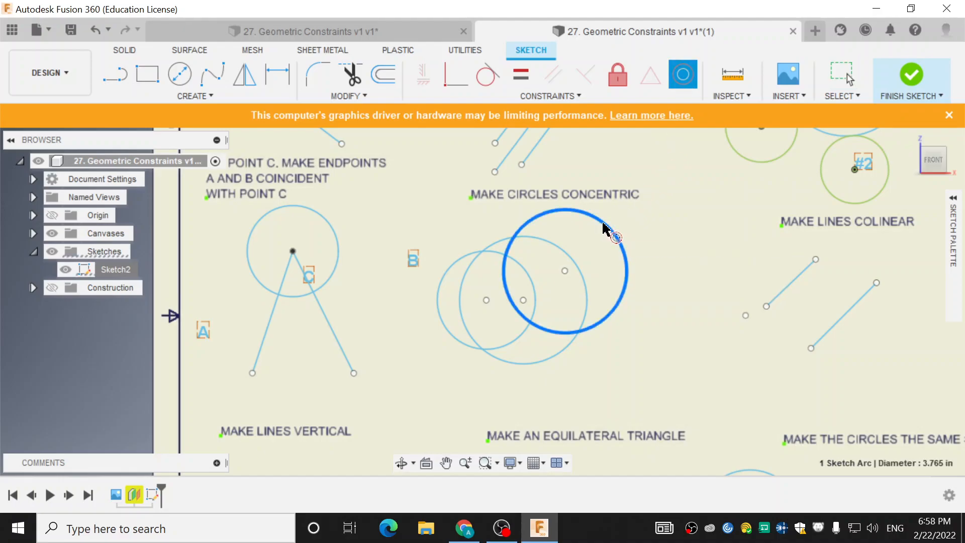
click(584, 283)
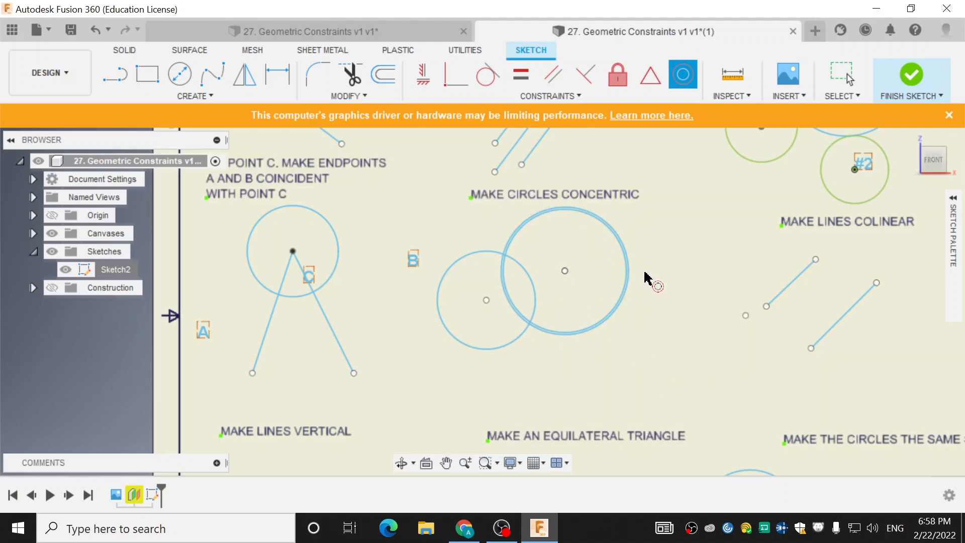
key(Escape)
Shrink one of the two concentric circles so that it sits clearly inside the other.
click(626, 259)
scroll(626, 264, up, 3)
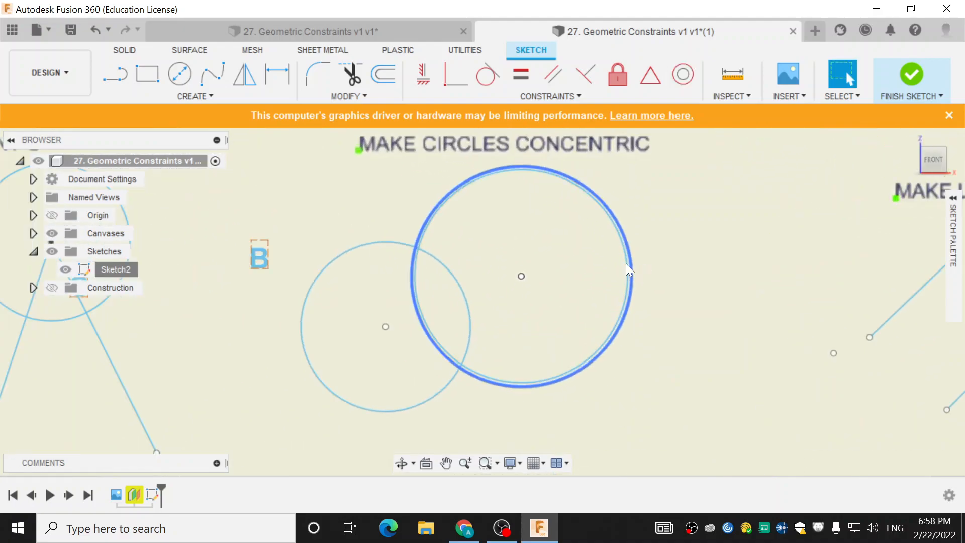
drag(626, 258, 593, 267)
click(669, 291)
scroll(673, 294, down, 1)
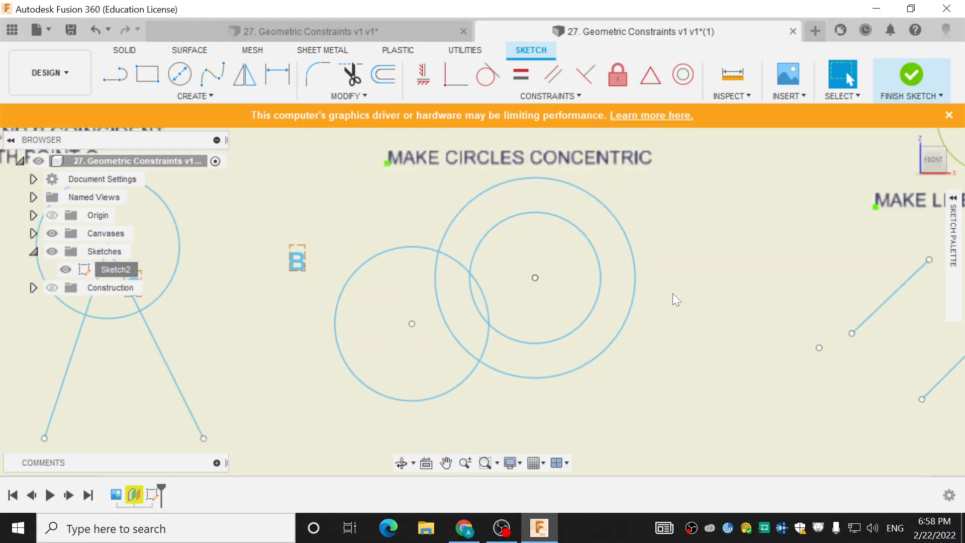
Move the shared center of the concentric pair so both circles are clear of the third circle.
scroll(672, 293, down, 3)
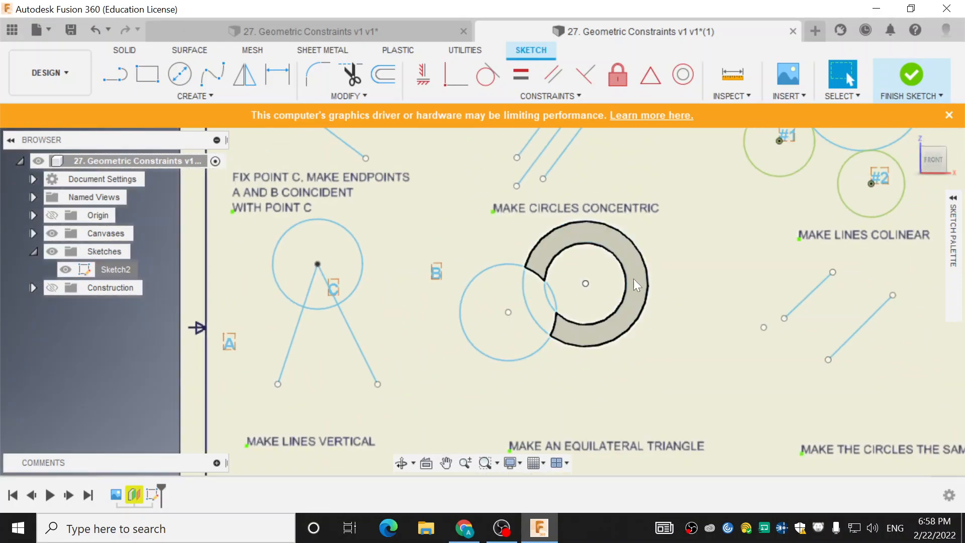
click(586, 284)
drag(593, 283, 635, 300)
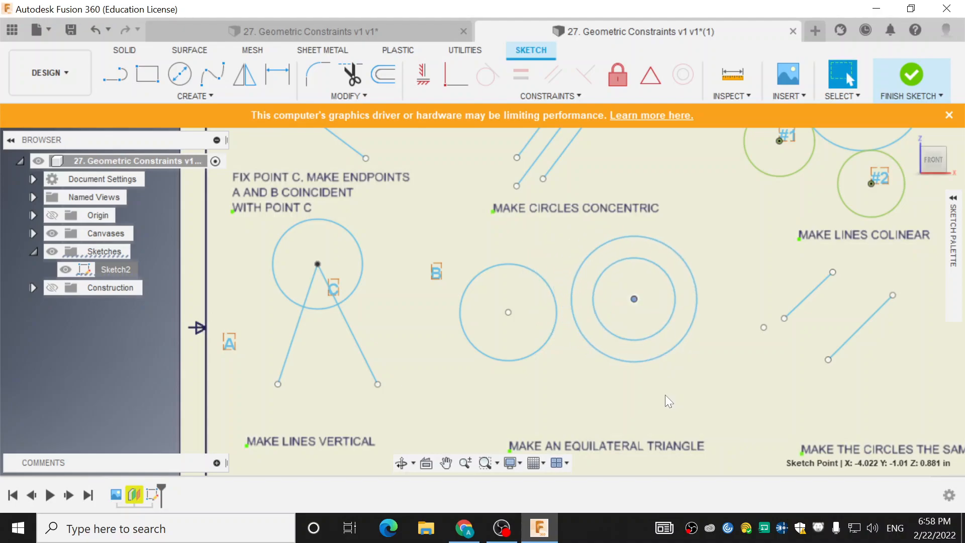
click(619, 385)
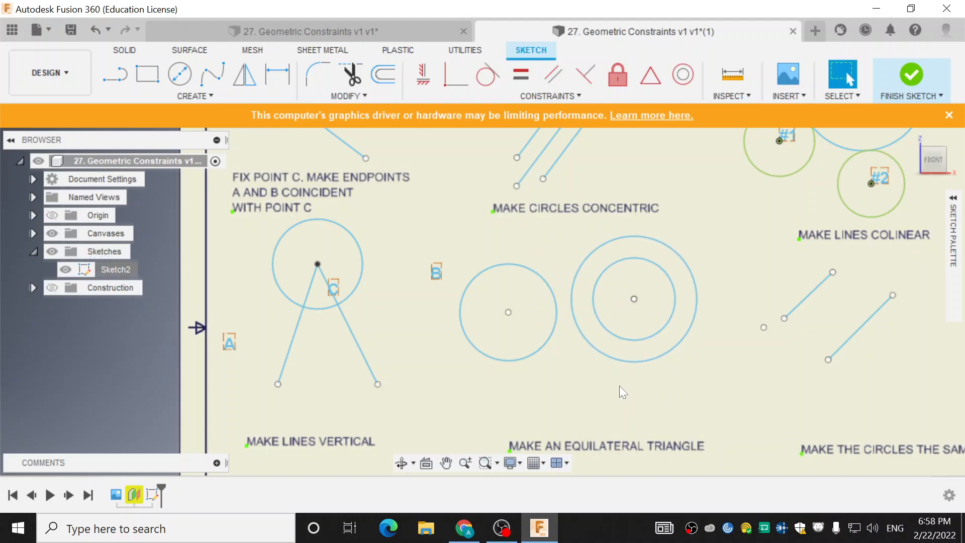
Make the third circle concentric with the pair, and move the shared center back under the exercise heading.
click(691, 81)
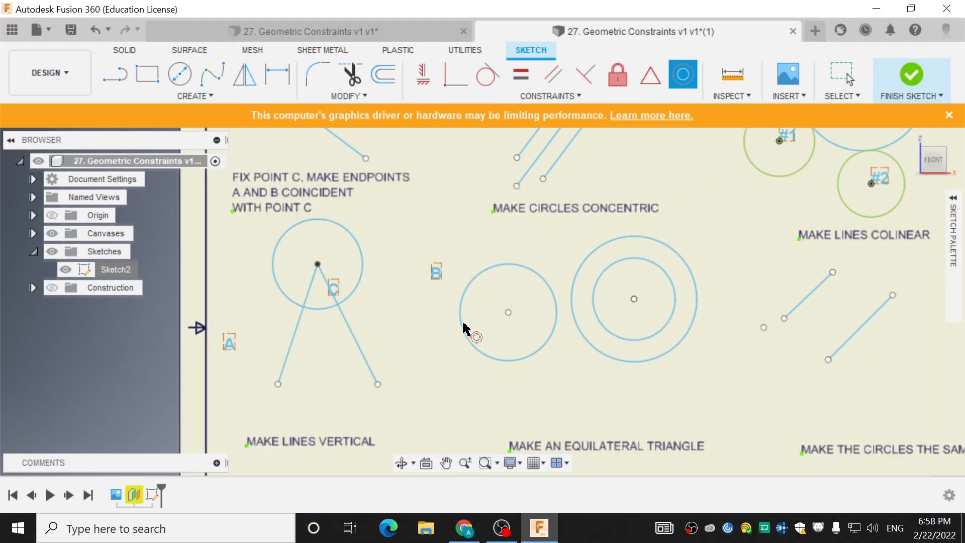
click(553, 304)
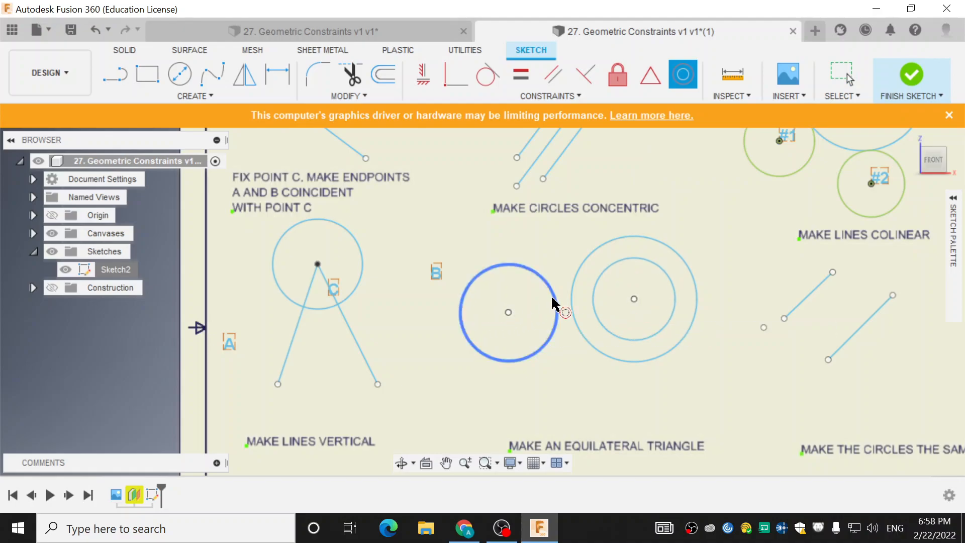
click(674, 289)
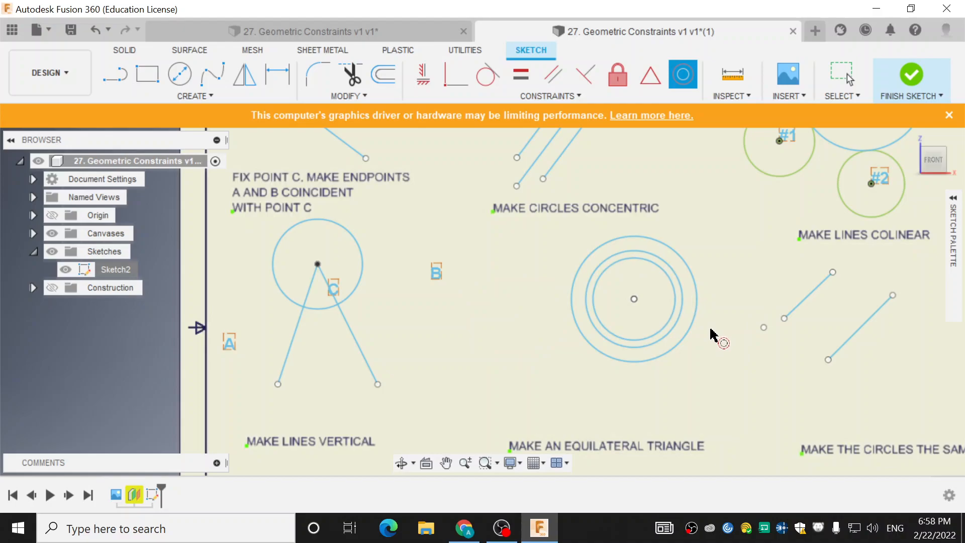
key(Escape)
drag(632, 298, 581, 304)
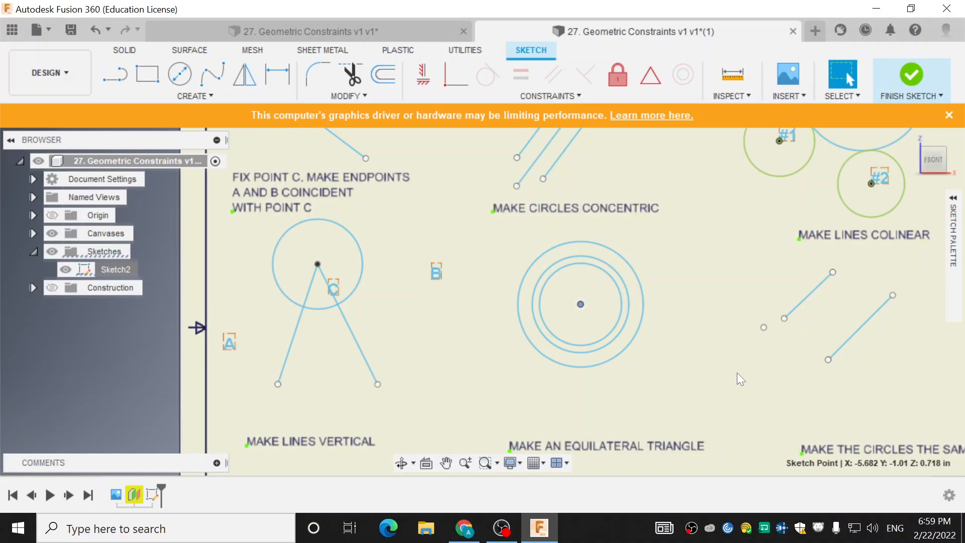
Apply the Collinear constraint to the two slanted lines in the "Make lines colinear" exercise, and pull the longer line clear of the shorter one.
mouse_move(764, 371)
middle_down()
mouse_move(485, 355)
mouse_move(381, 334)
middle_up()
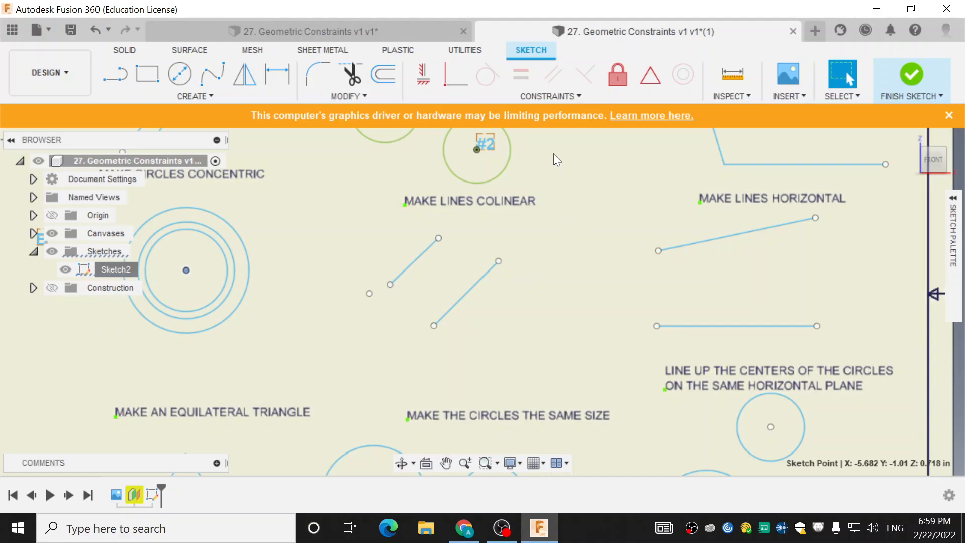
click(566, 95)
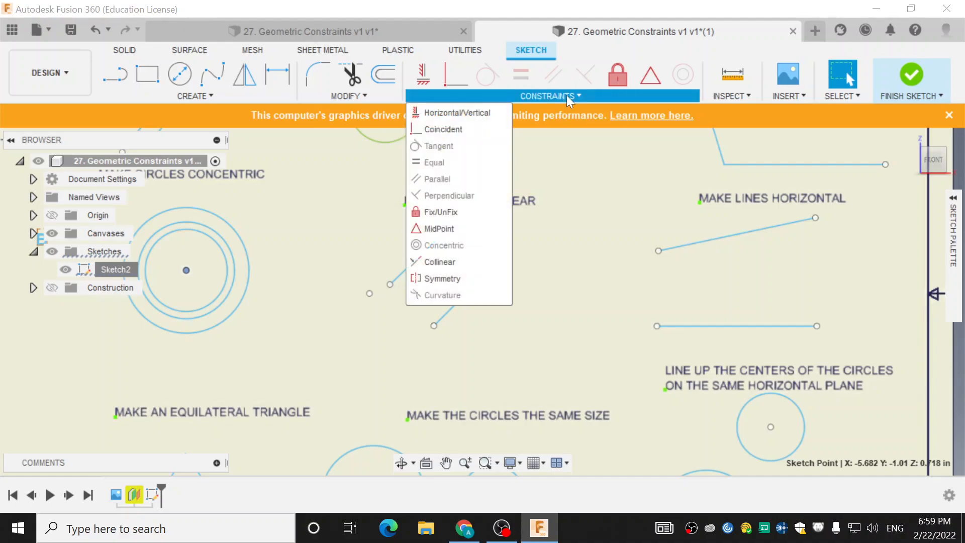
click(442, 262)
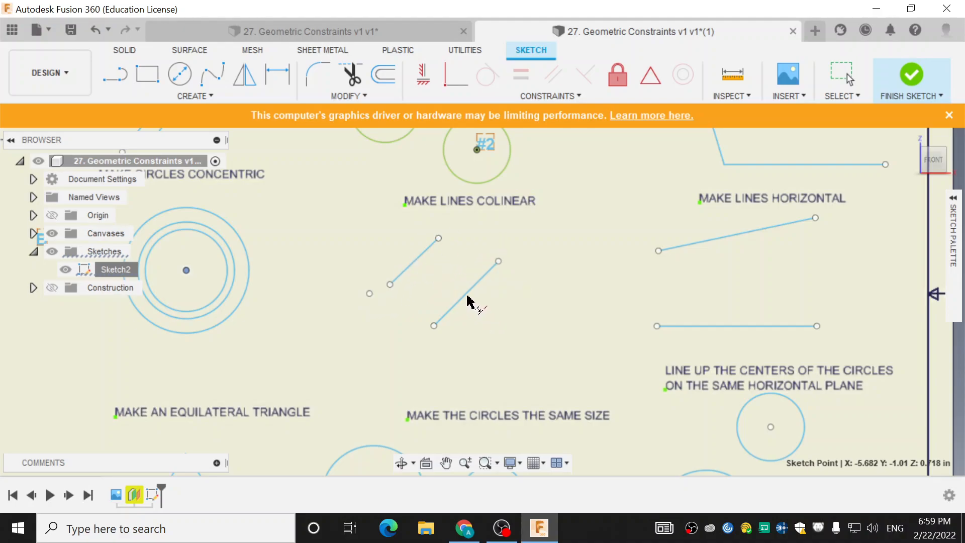
key(Escape)
click(548, 96)
click(433, 261)
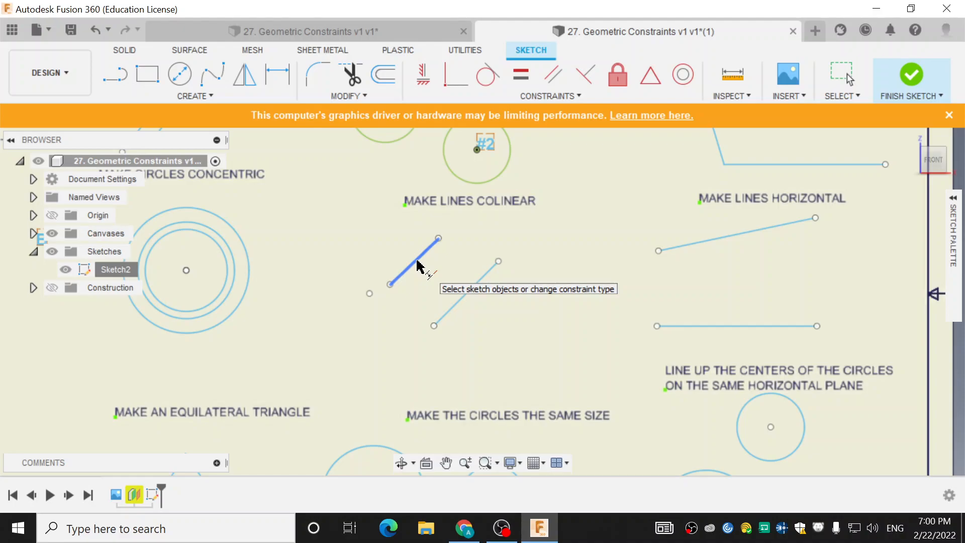
click(548, 95)
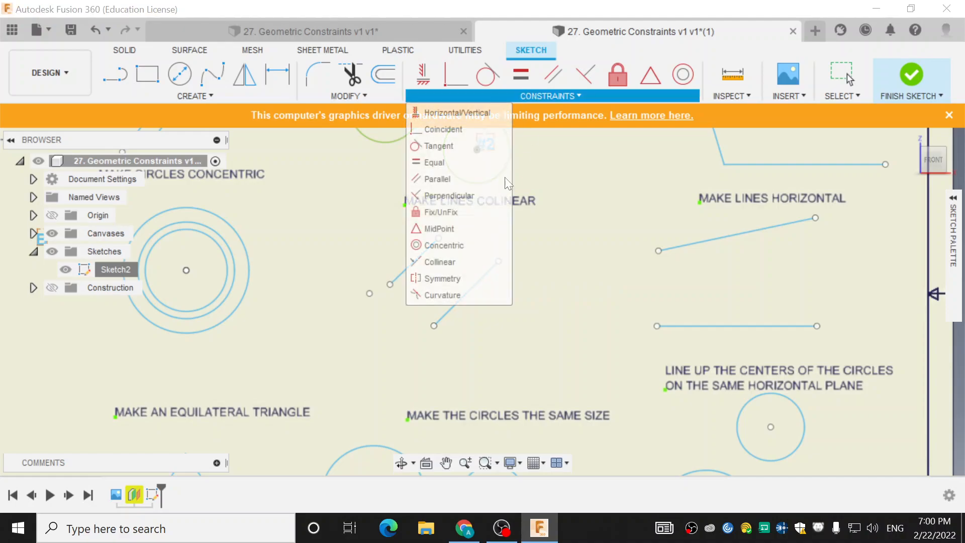
click(467, 260)
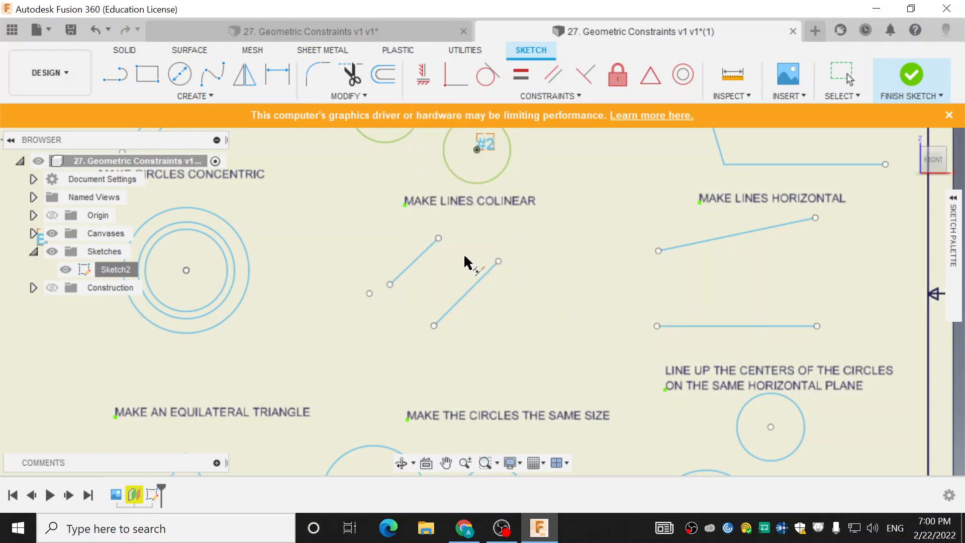
click(417, 264)
click(459, 303)
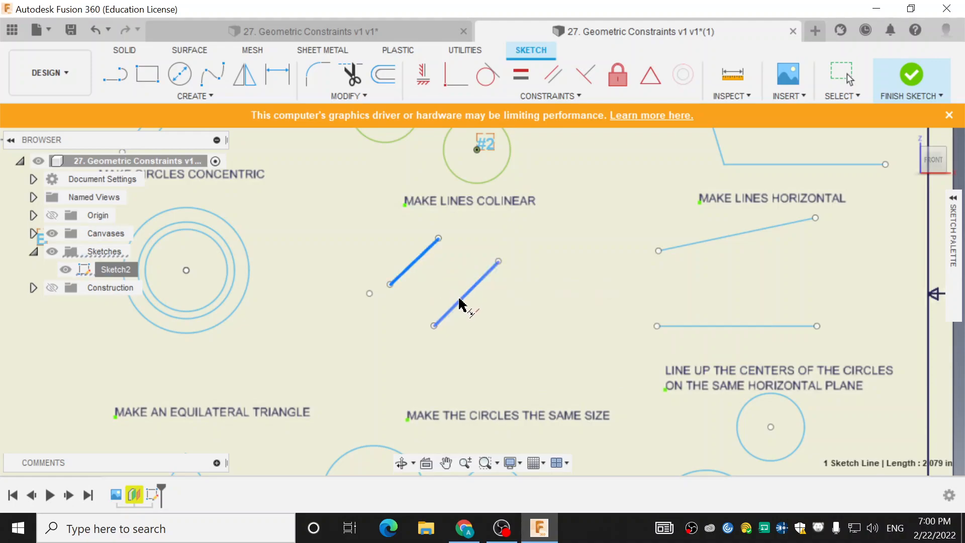
key(Escape)
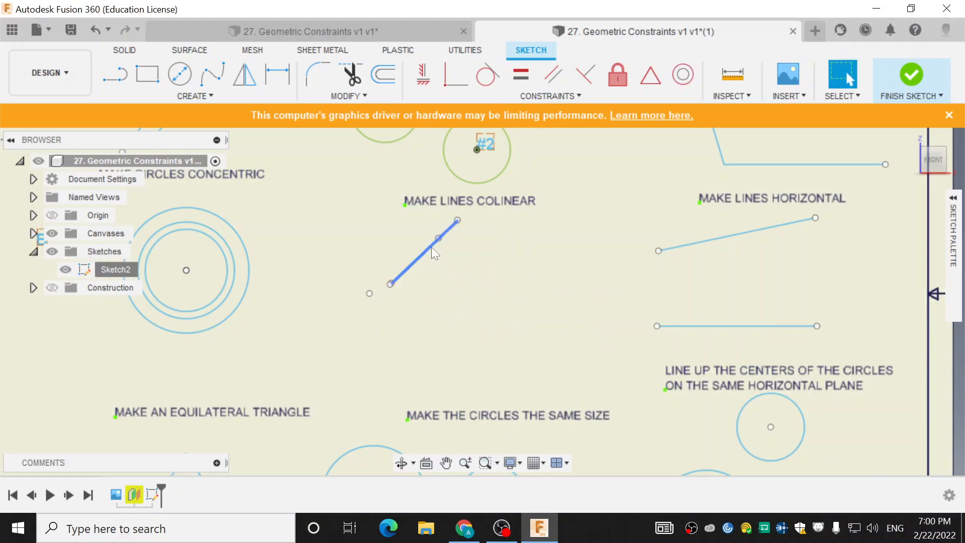
mouse_move(432, 246)
mouse_down()
mouse_move(415, 272)
mouse_move(511, 251)
mouse_move(559, 215)
mouse_up()
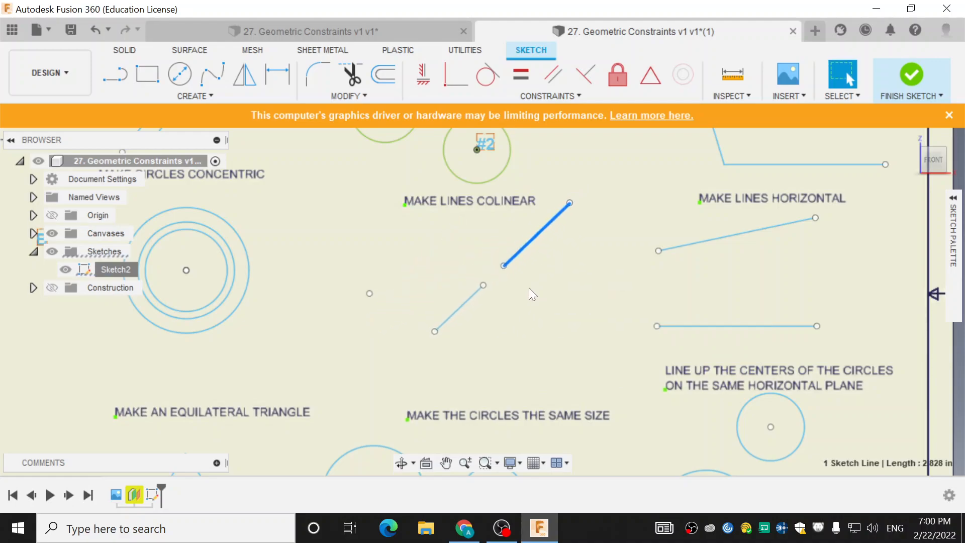
click(504, 301)
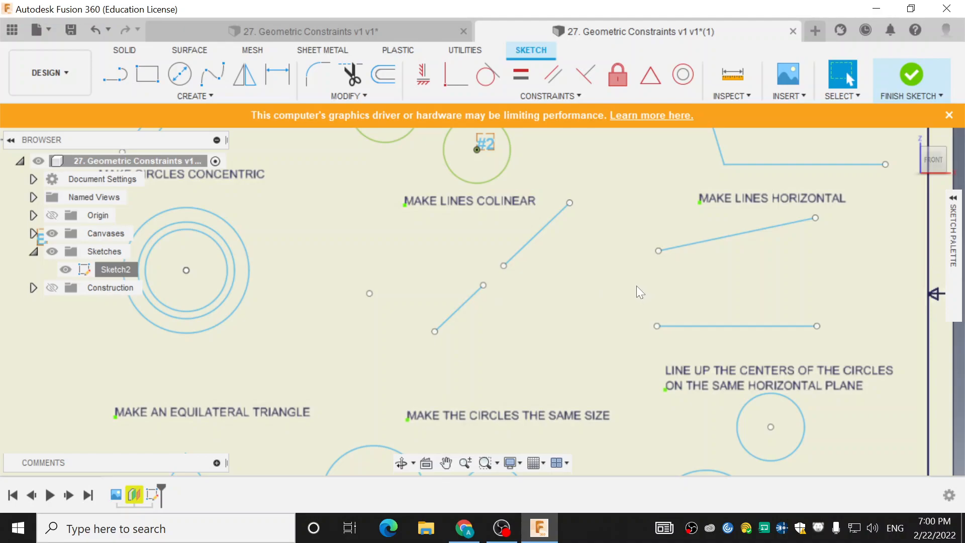
Apply the Horizontal/Vertical constraint to both lines in the "Make lines horizontal" exercise.
middle_drag(638, 288, 390, 293)
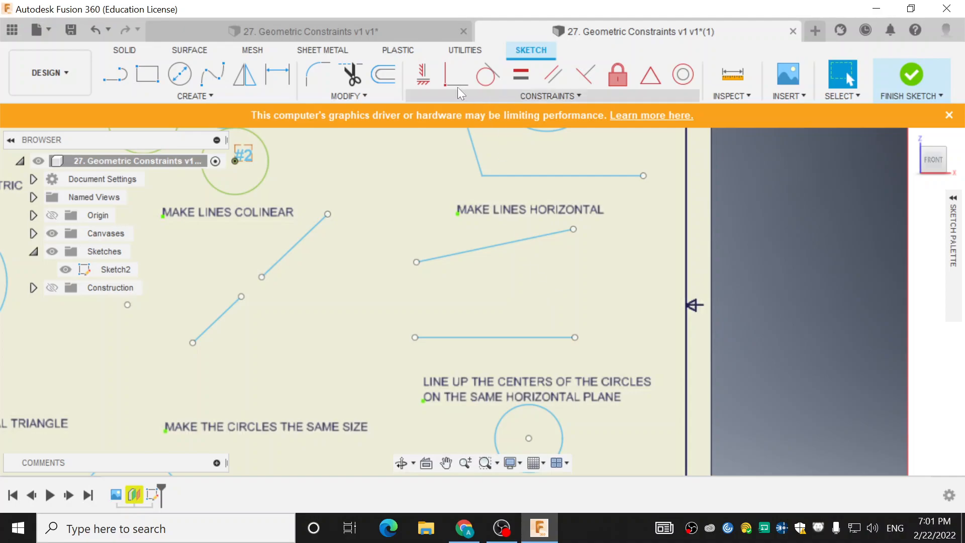
click(423, 77)
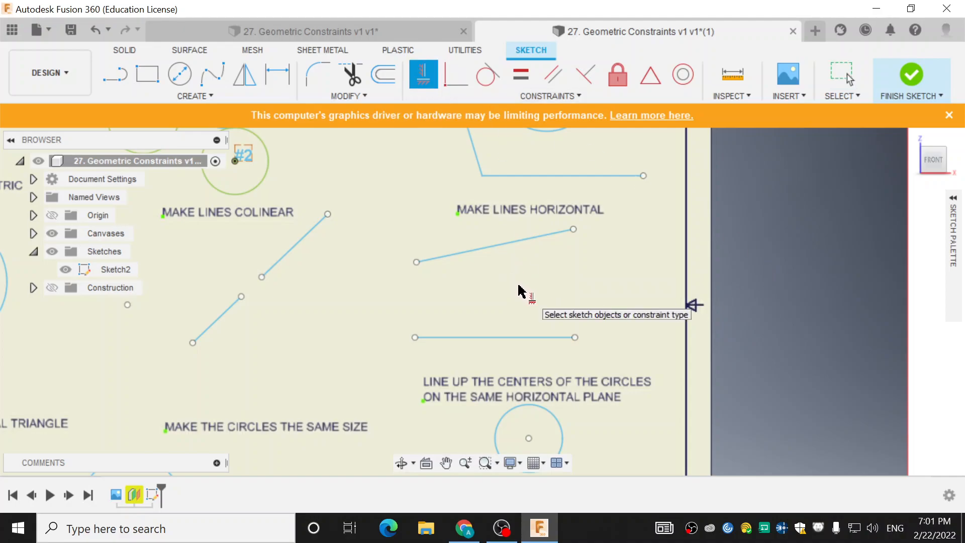
scroll(519, 295, down, 3)
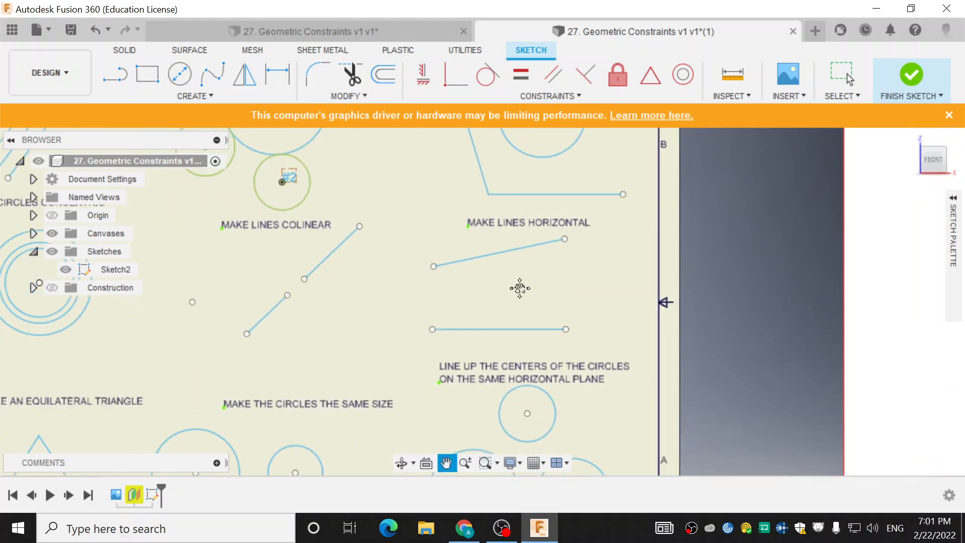
middle_drag(530, 276, 573, 228)
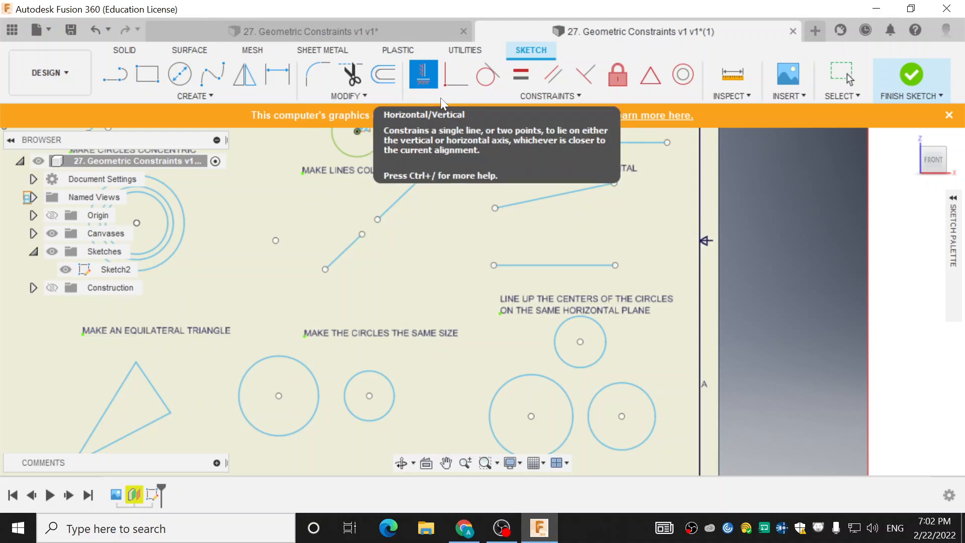
click(538, 264)
click(538, 199)
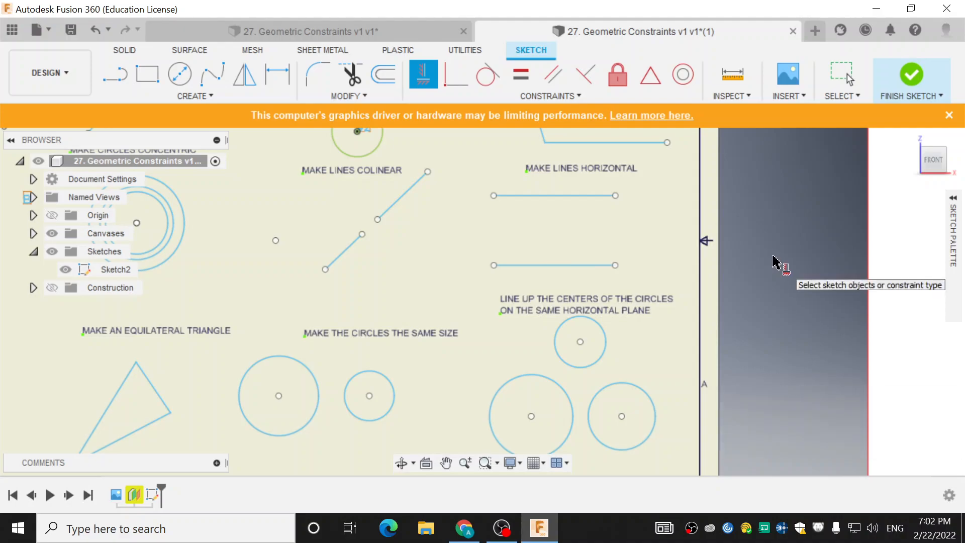
Apply the Horizontal/Vertical constraint to both slanted lines in the "Make lines vertical" exercise.
scroll(524, 282, down, 2)
scroll(372, 304, down, 2)
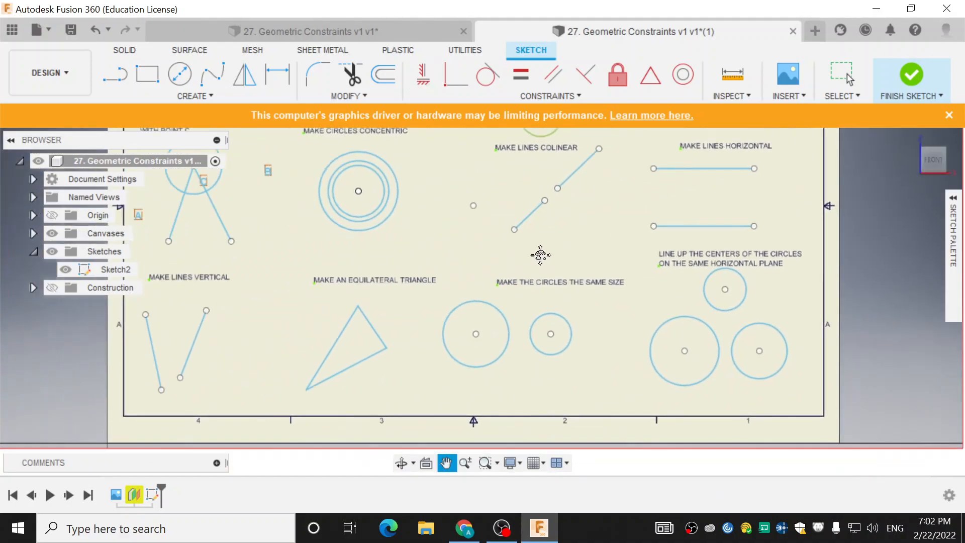
scroll(408, 297, up, 4)
scroll(397, 287, up, 4)
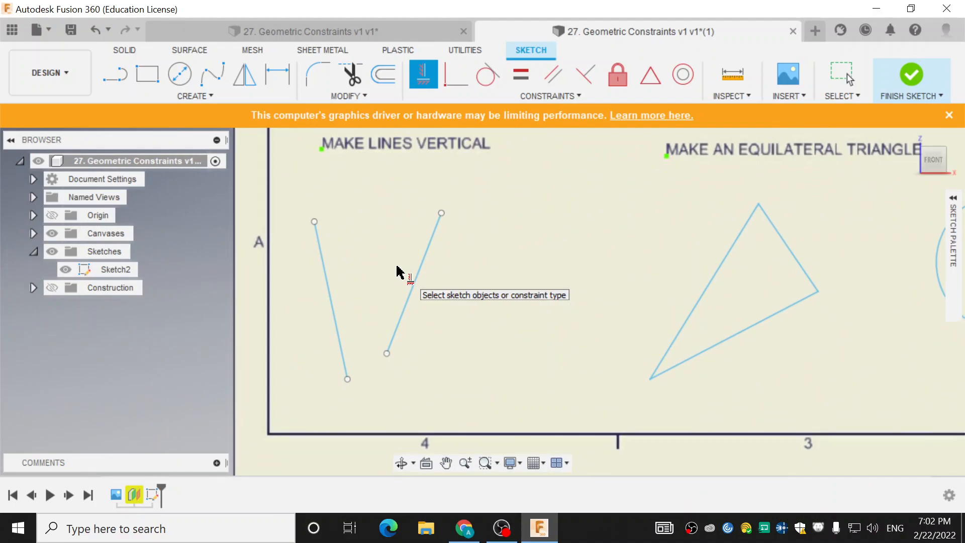
click(325, 273)
click(416, 276)
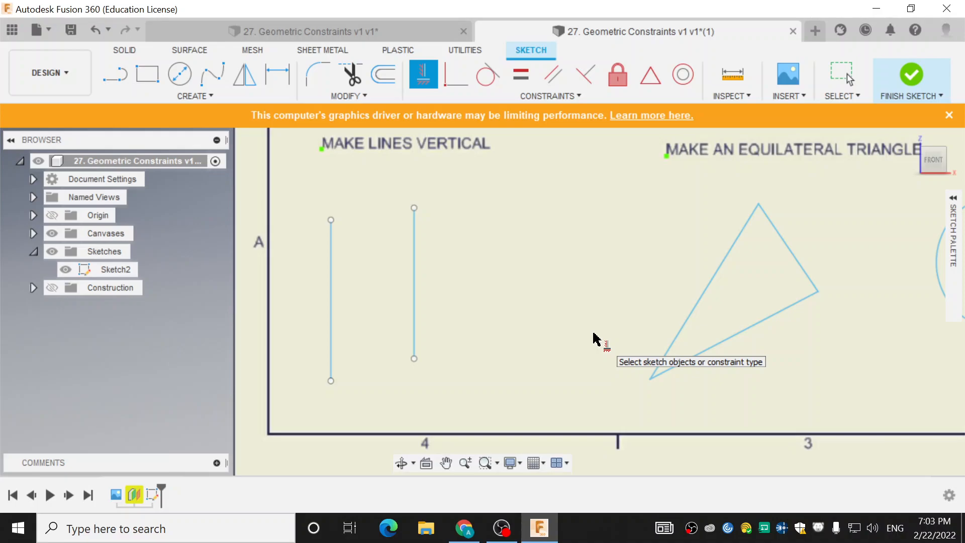
Try the Equal constraint on the two upper sides of the "Make an equilateral triangle" exercise, and restore the triangle's original shape.
click(520, 74)
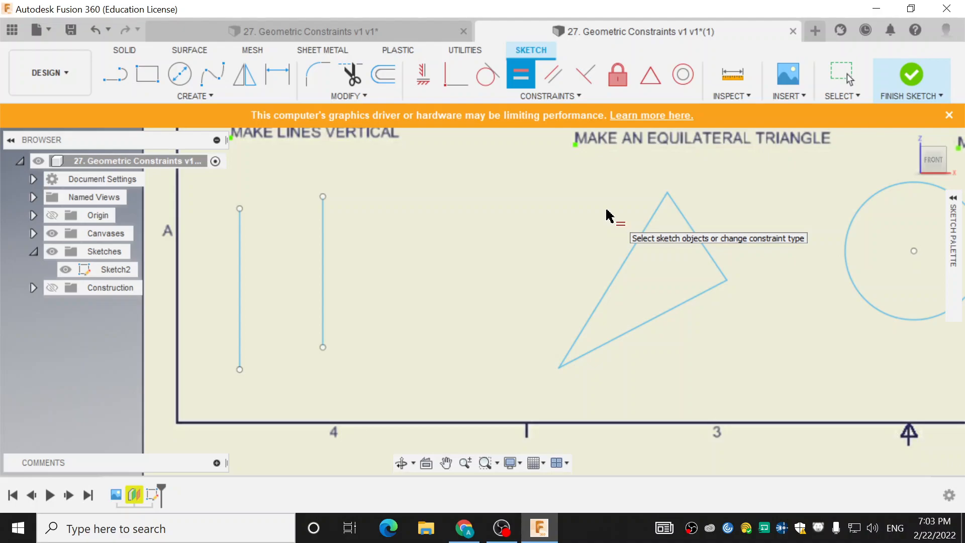
click(704, 245)
click(649, 234)
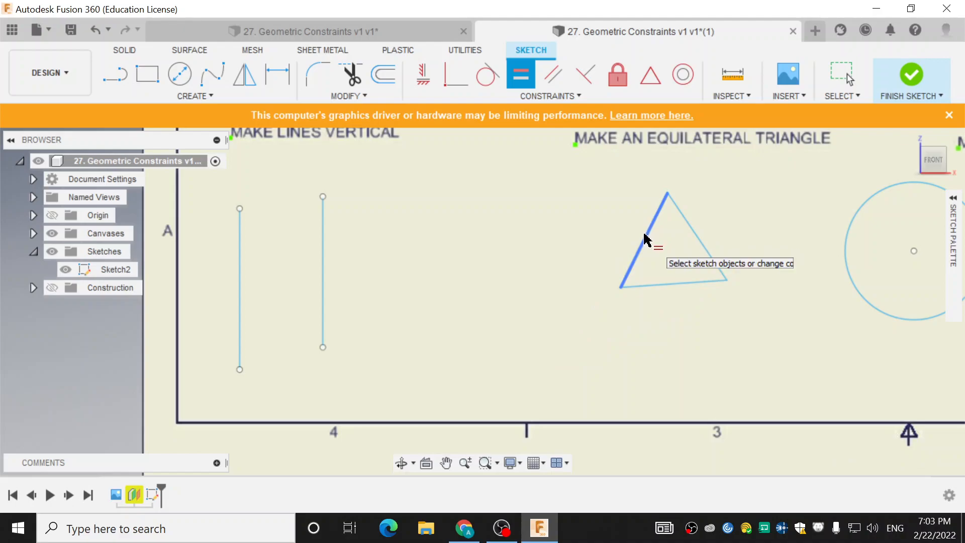
key(Escape)
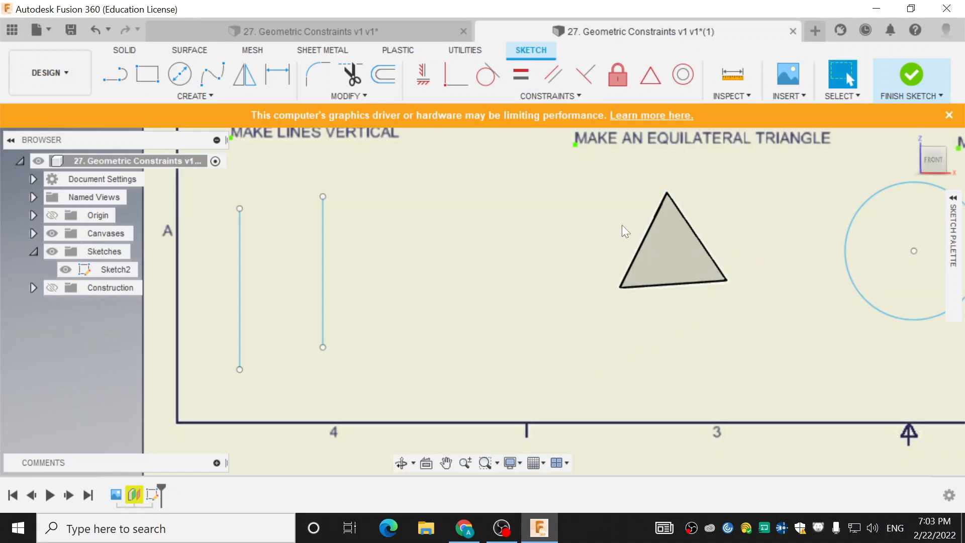
drag(620, 288, 558, 367)
Try the Equal constraint on the triangle's upper sides with the longer side picked first, and undo it.
click(520, 74)
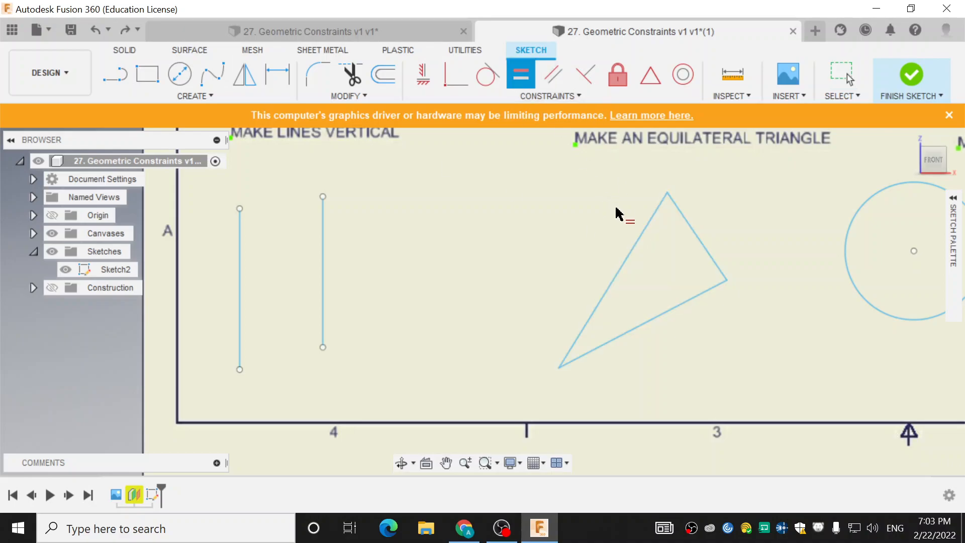
click(635, 248)
click(698, 245)
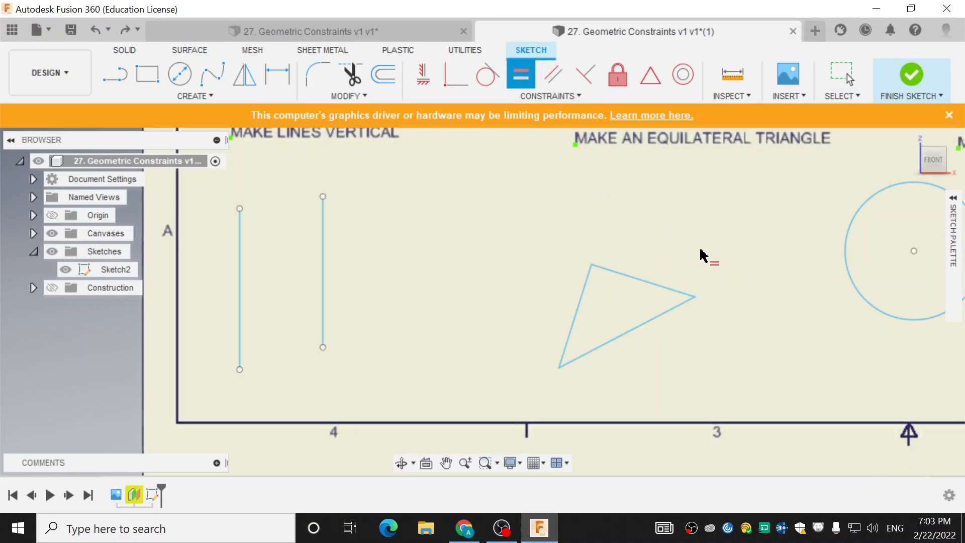
key(Escape)
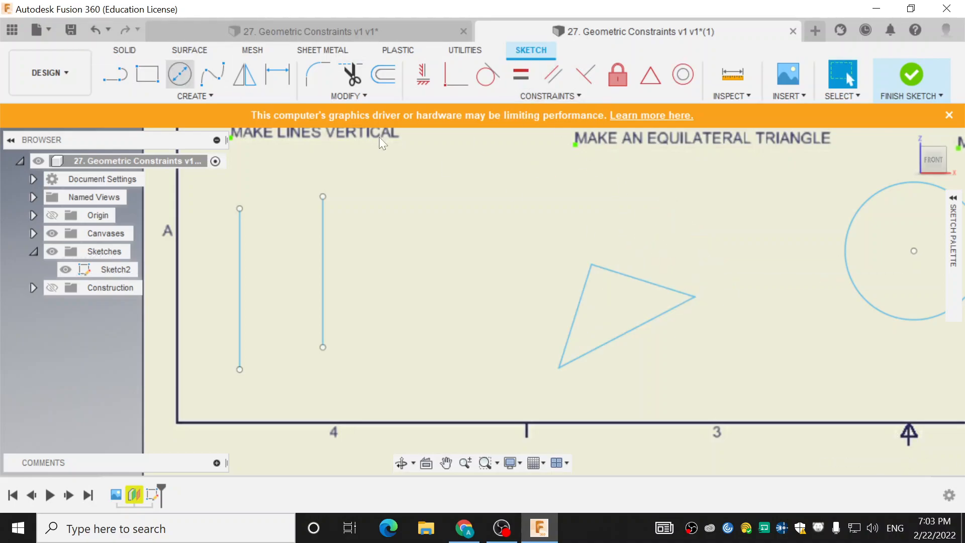
click(95, 29)
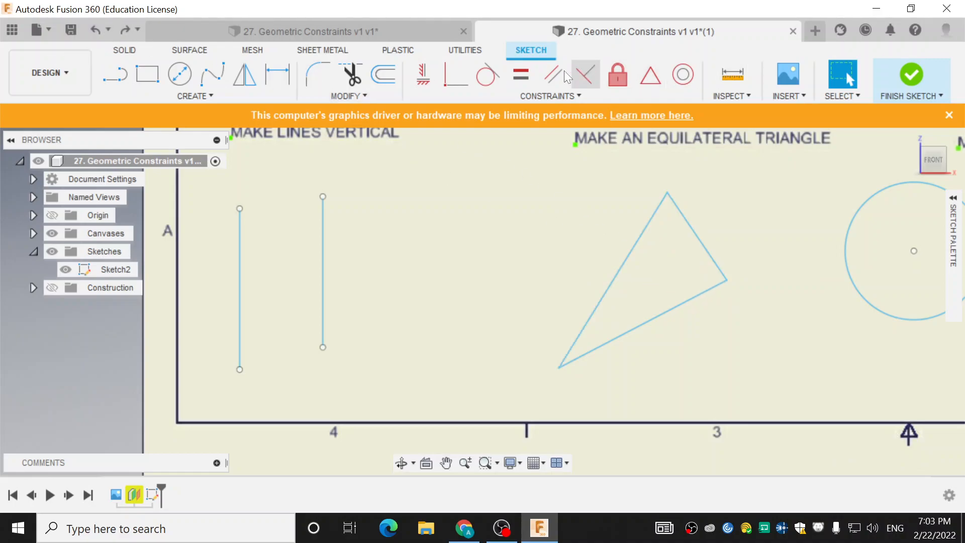
Apply the Equal constraint to the triangle's longer and shorter upper sides once more, undo it, and leave the restarted command.
click(521, 75)
click(638, 242)
click(696, 236)
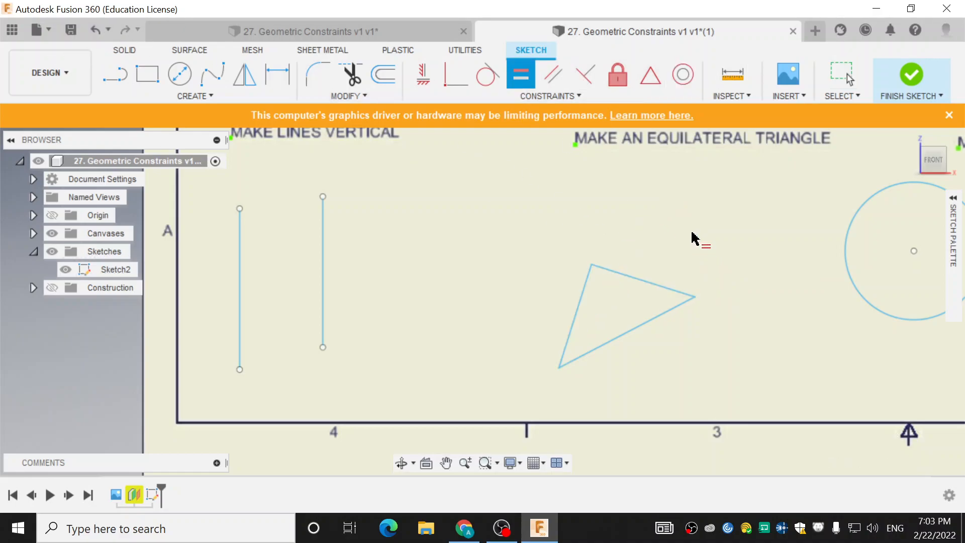
key(Escape)
key(ctrl+z)
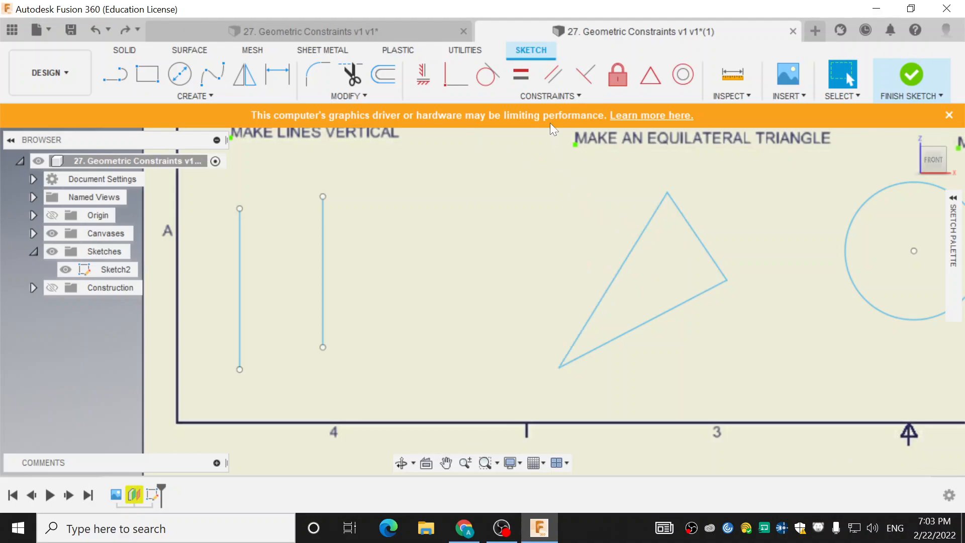
click(525, 77)
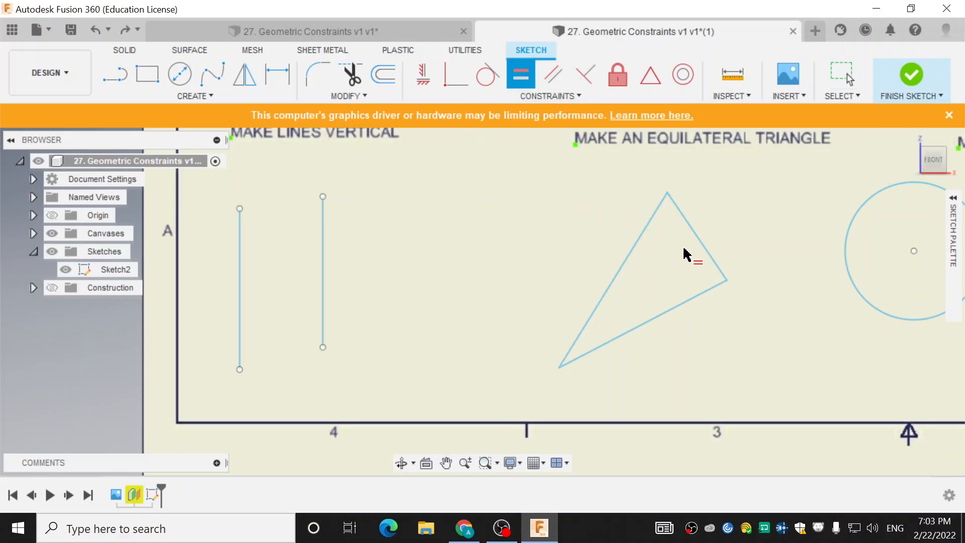
key(Escape)
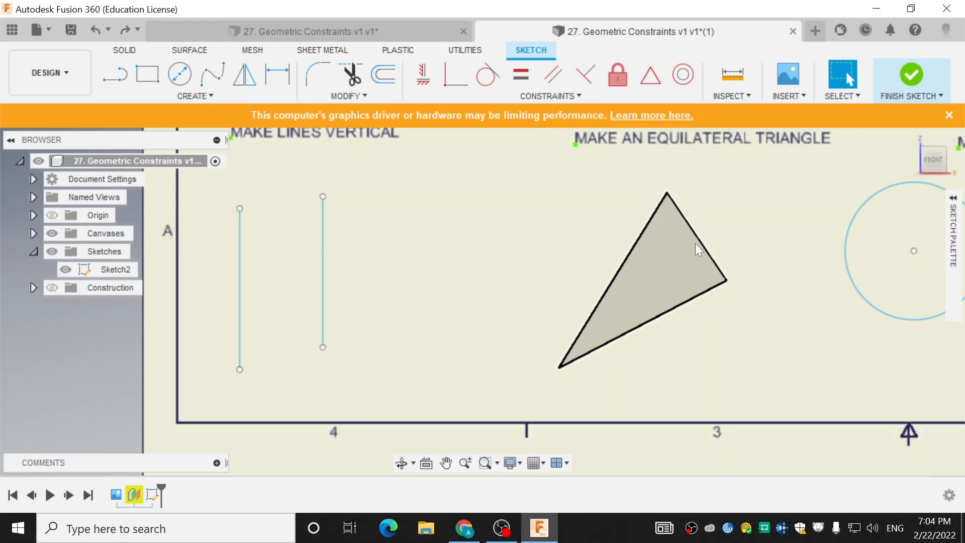
Make the triangle equilateral by constraining its two upper sides equal and one of them equal to the remaining side.
click(530, 81)
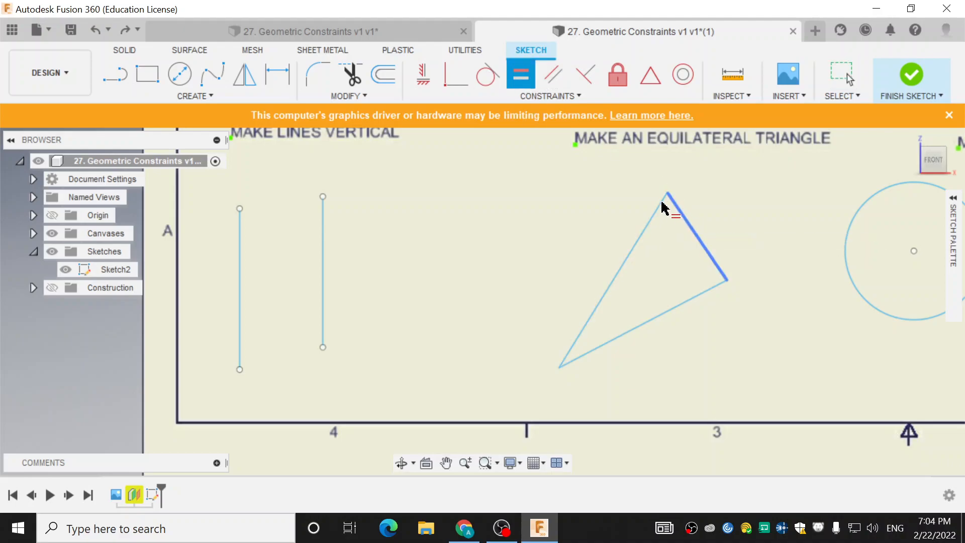
click(642, 235)
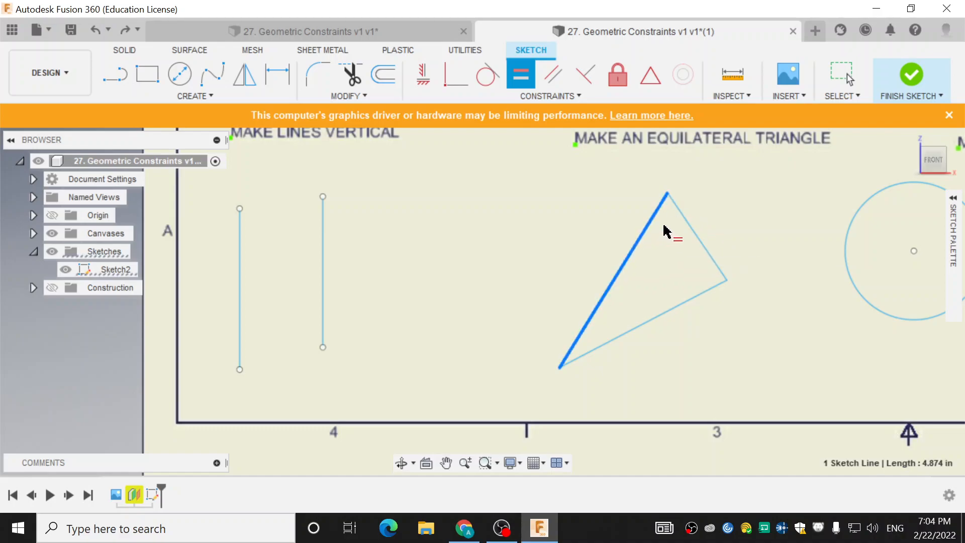
click(692, 233)
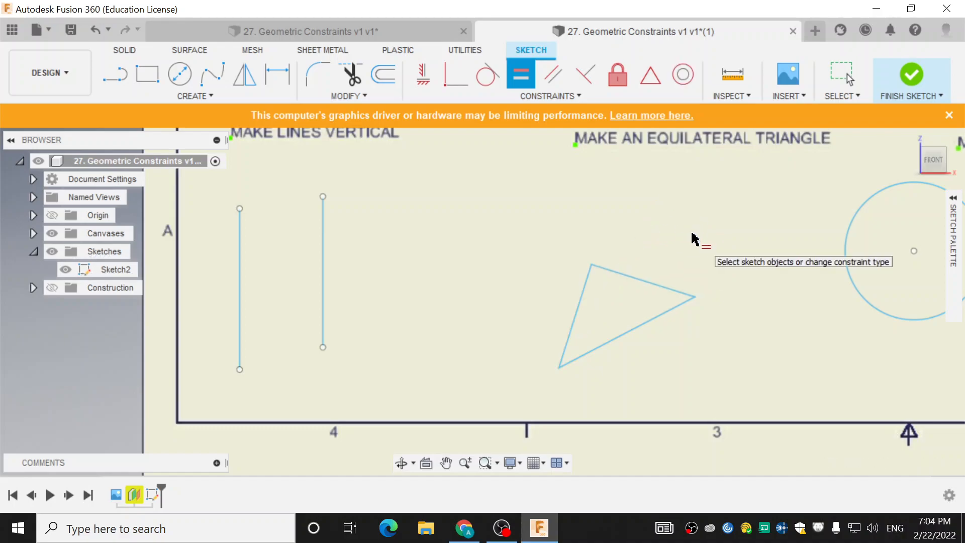
click(647, 282)
click(649, 326)
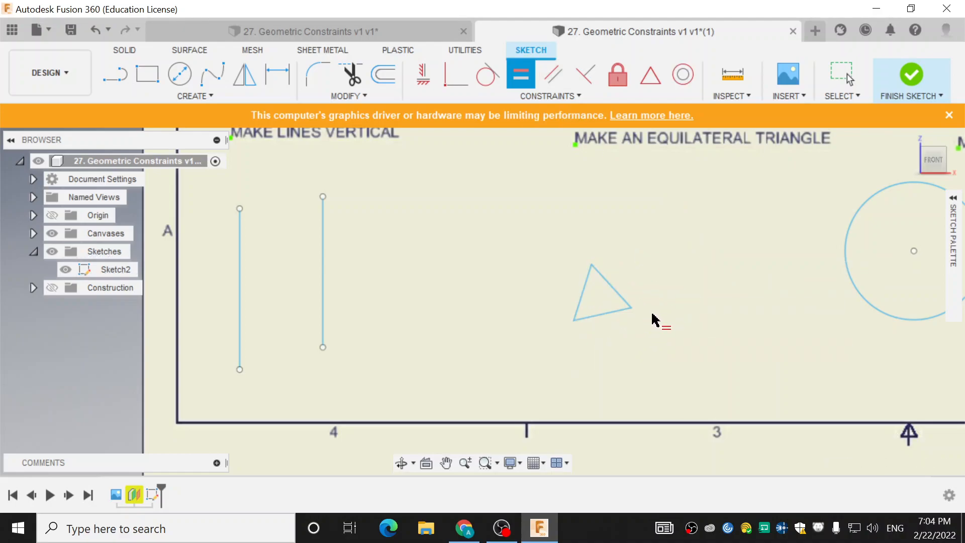
Apply the Equal constraint to the large and small circles in the "Make the circles the same size" exercise.
scroll(729, 317, down, 2)
mouse_move(730, 317)
middle_down()
mouse_move(470, 358)
mouse_move(533, 345)
middle_up()
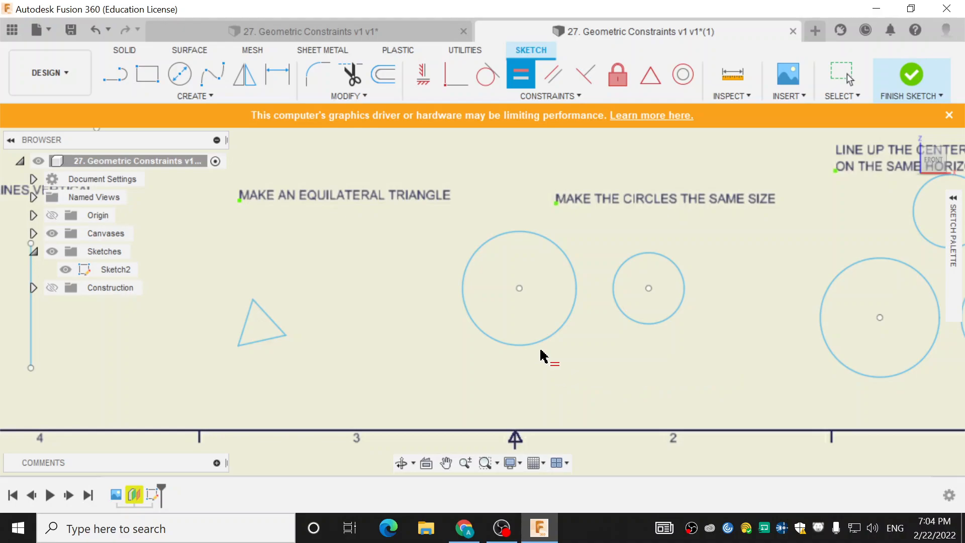
scroll(601, 299, up, 2)
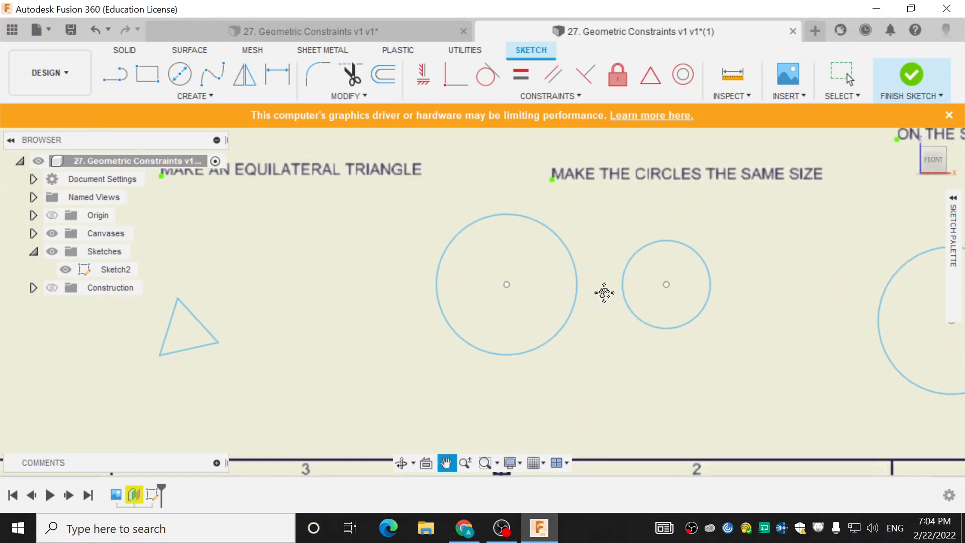
click(570, 274)
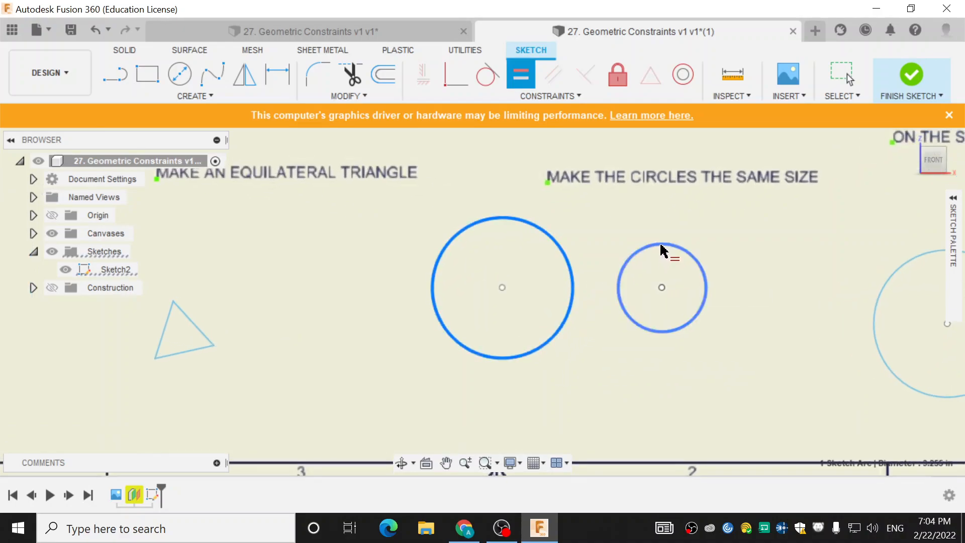
click(662, 245)
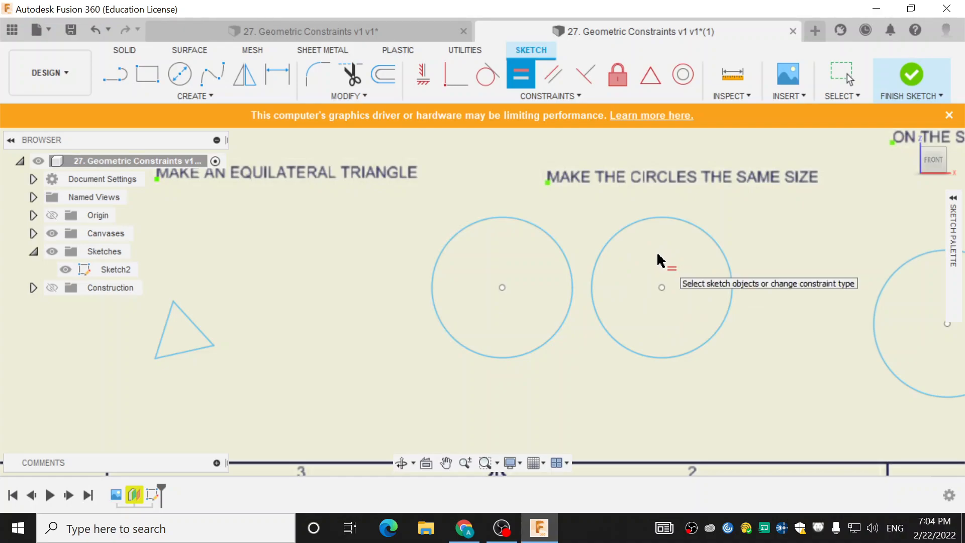
key(Escape)
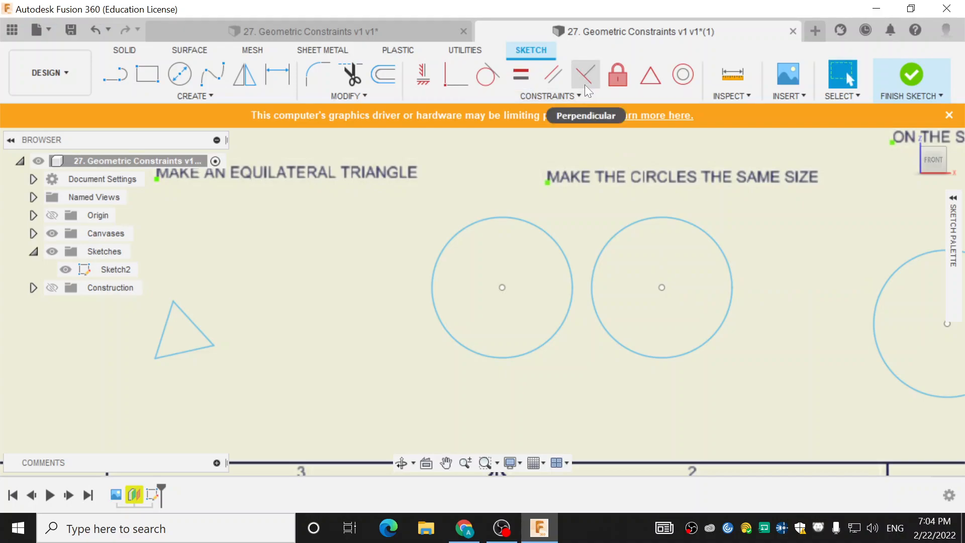
click(581, 97)
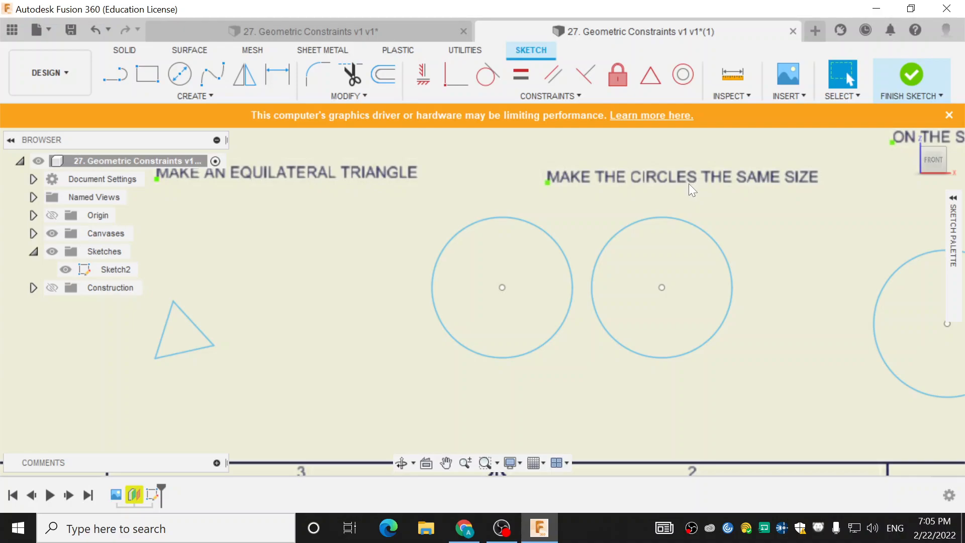
scroll(700, 193, down, 5)
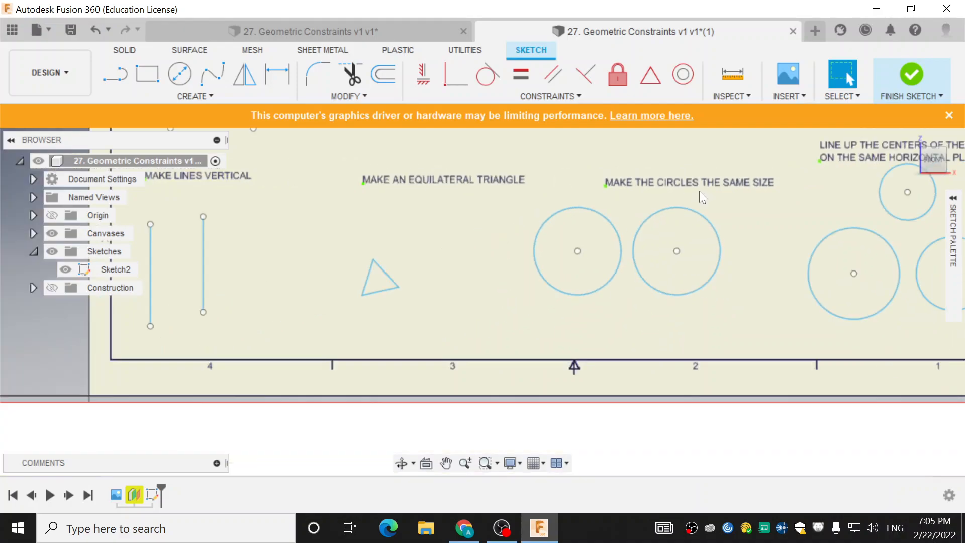
Create a new blank design and start a sketch on its front plane.
click(816, 31)
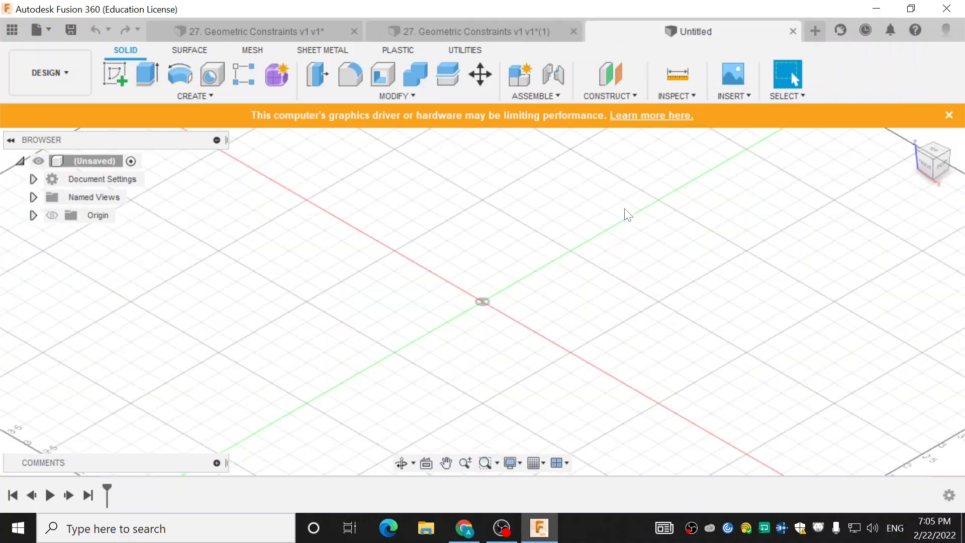
click(931, 172)
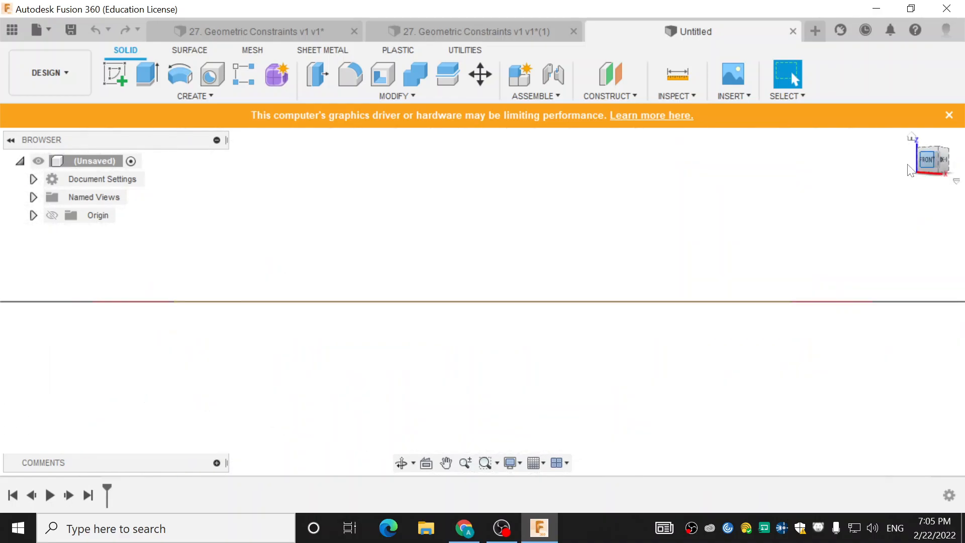
click(125, 82)
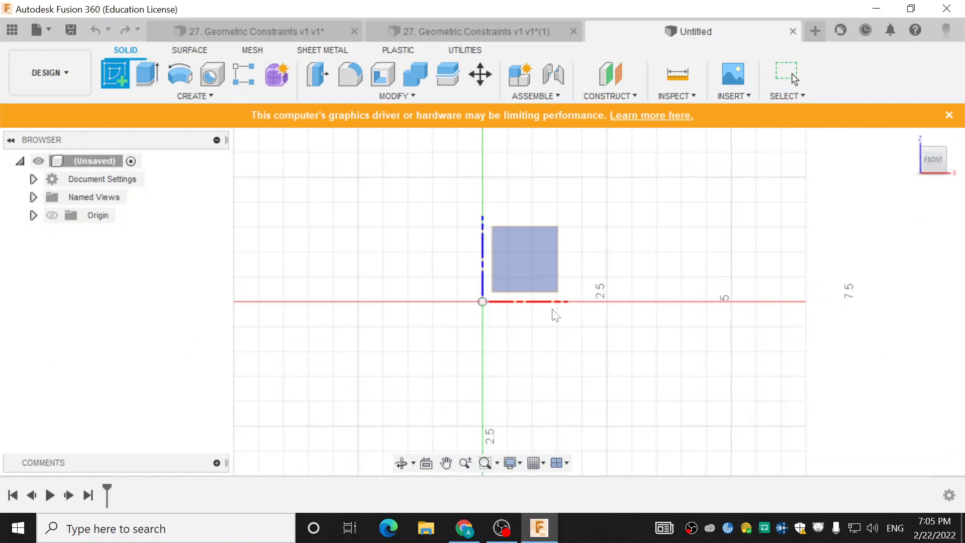
click(525, 271)
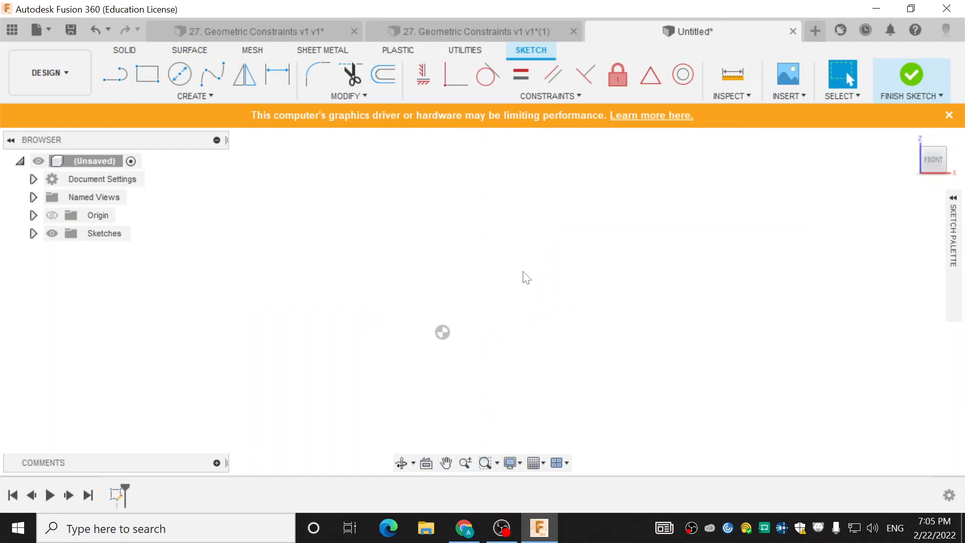
Draw a vertical line upward from the sketch origin.
key(l)
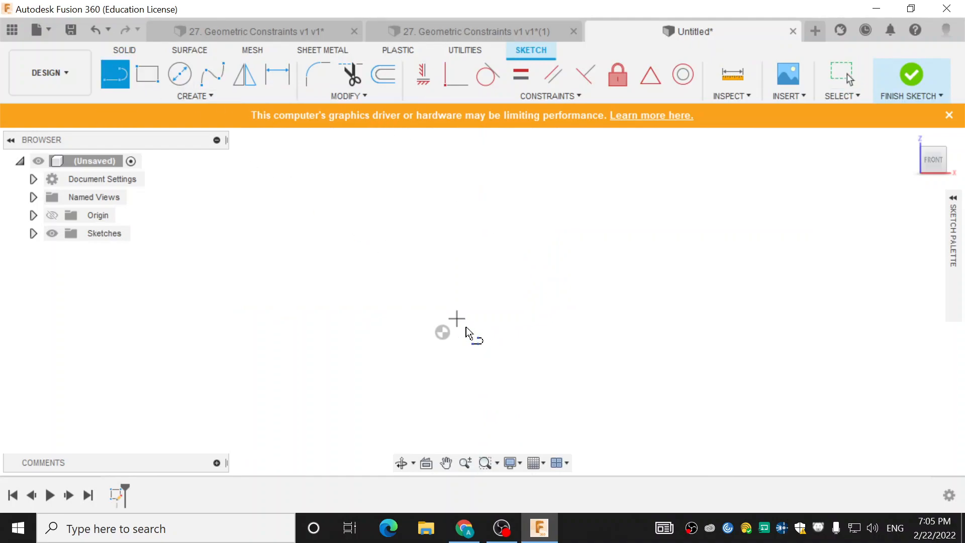
click(443, 332)
click(442, 226)
key(Escape)
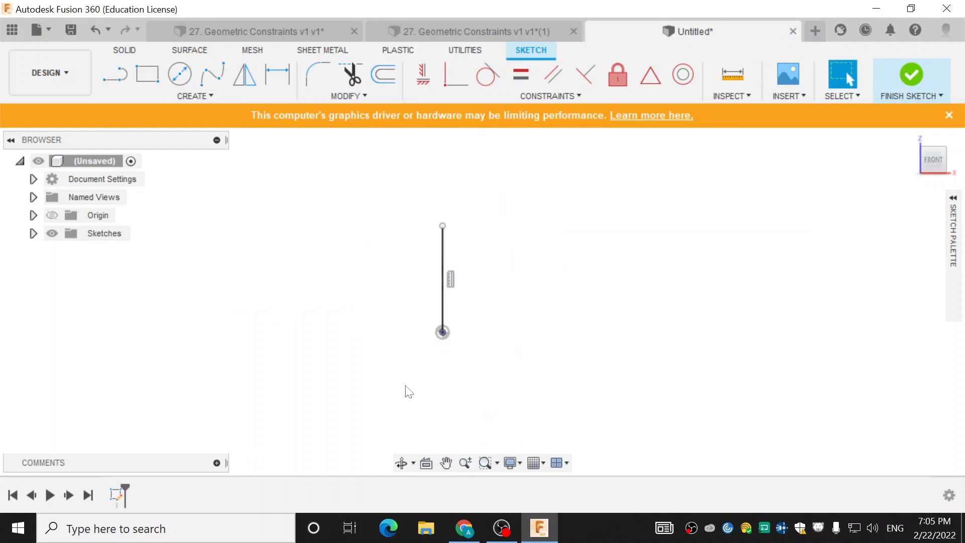
Draw a separate horizontal line below the vertical line, starting and ending on opposite sides of it.
key(d)
key(i)
key(l)
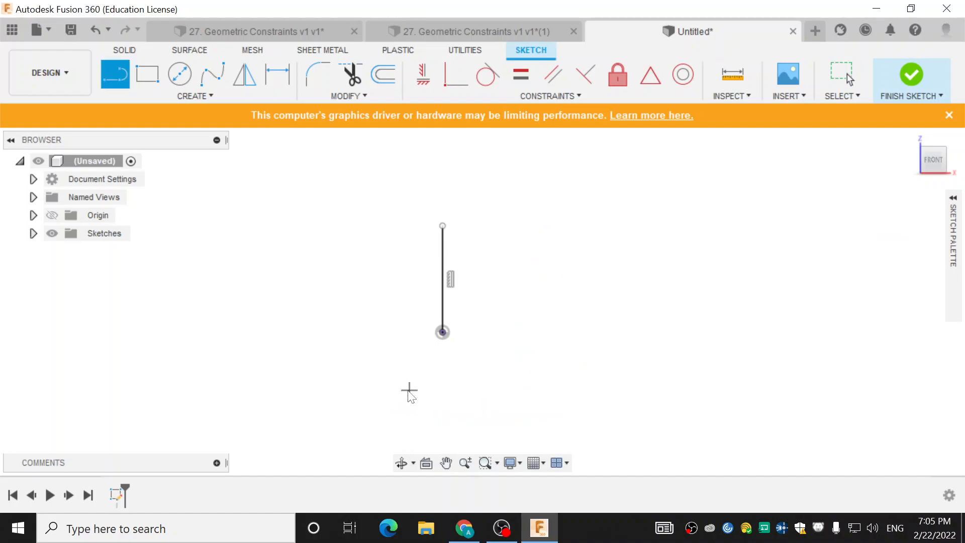
click(405, 390)
click(536, 389)
key(Escape)
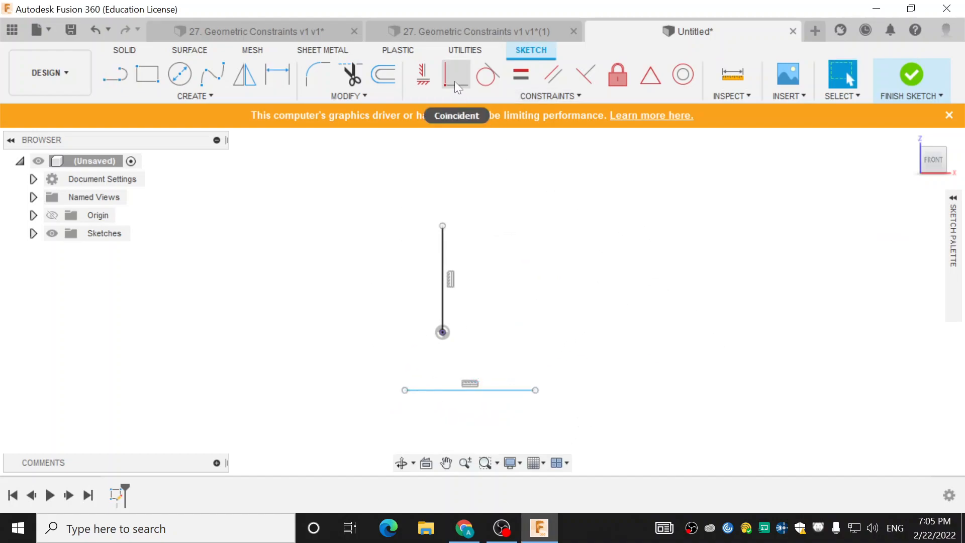
Try to make the horizontal line perpendicular to the vertical line.
click(585, 76)
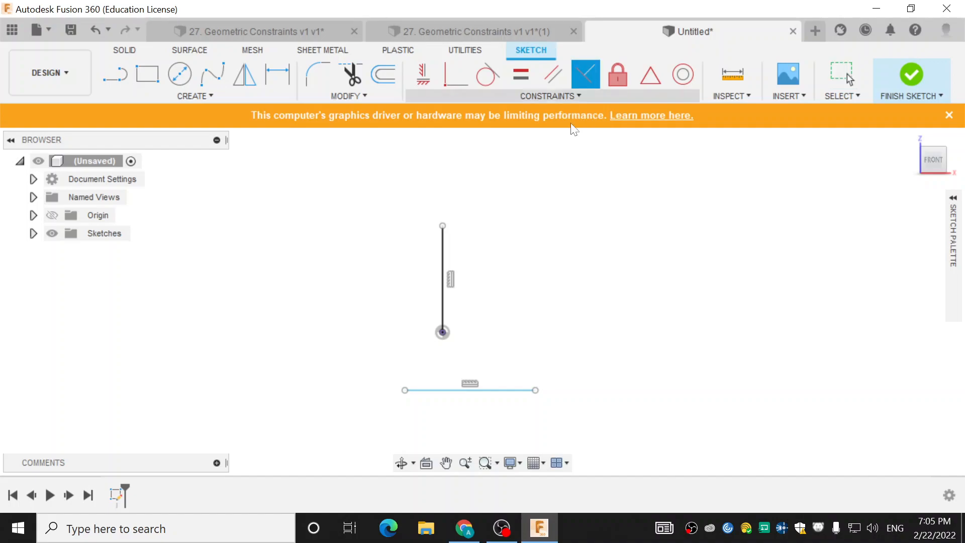
click(474, 392)
click(442, 327)
Make the horizontal line coincident with the vertical line's lower endpoint at the origin and slide the horizontal line sideways.
click(467, 86)
click(442, 332)
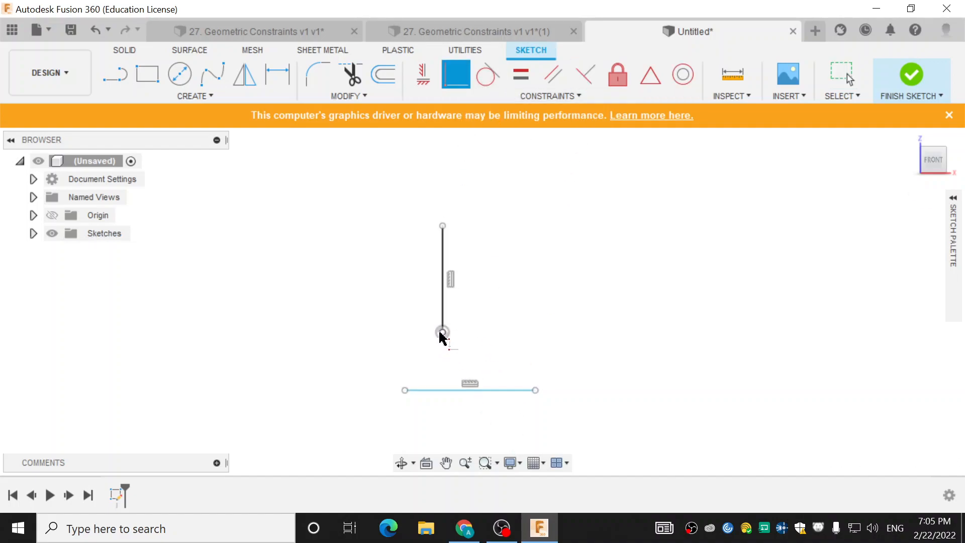
click(468, 391)
key(Escape)
drag(477, 331, 449, 331)
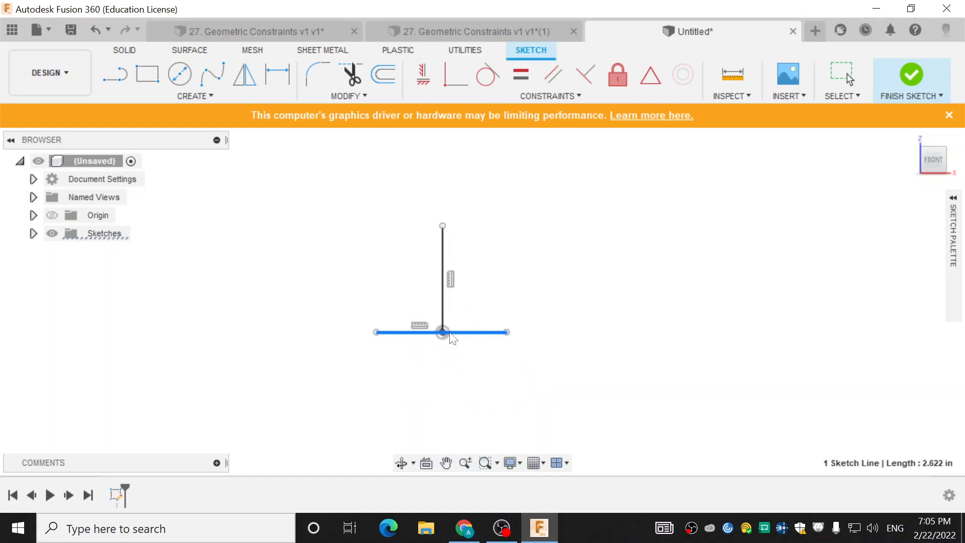
click(497, 391)
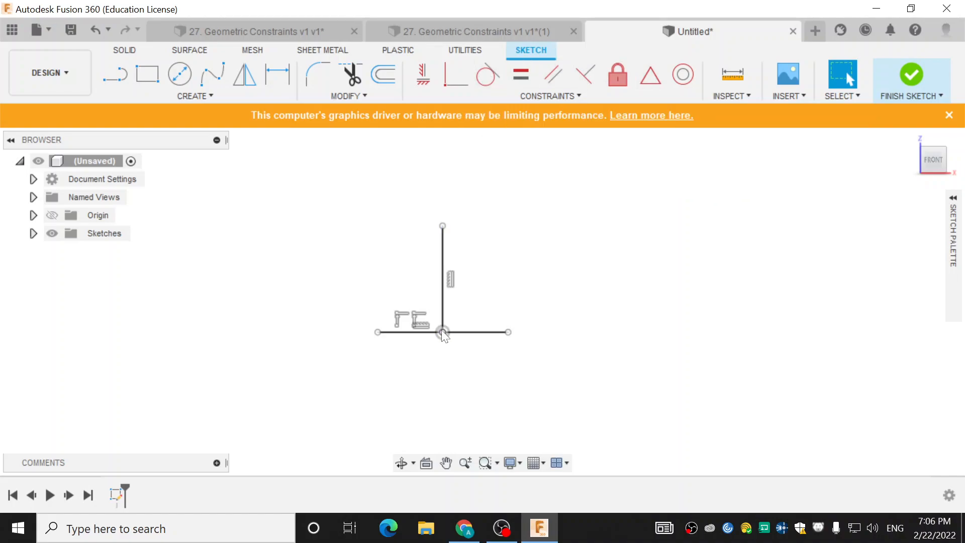
Try deleting the coincident constraint that ties the vertical line to the origin and moving the line upward, and undo it.
scroll(443, 336, down, 1)
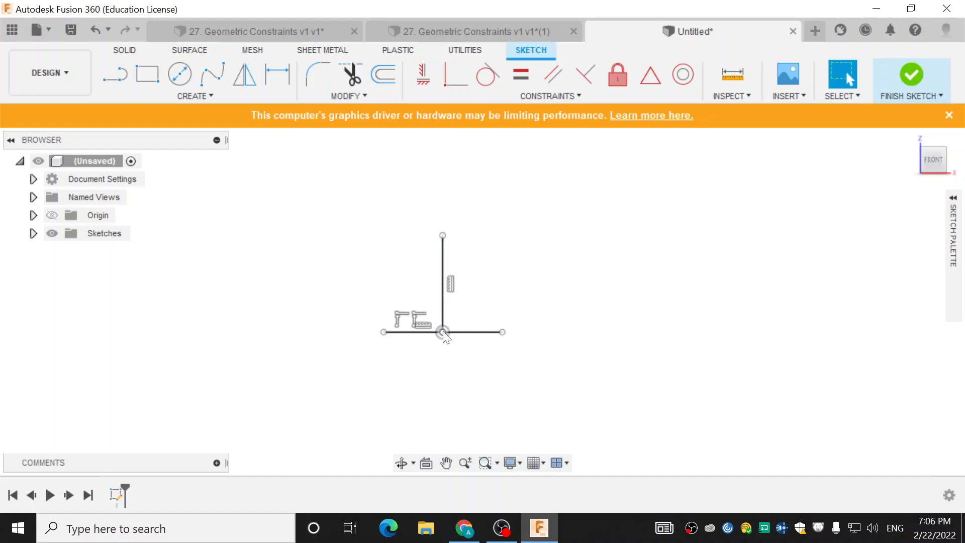
scroll(443, 334, up, 8)
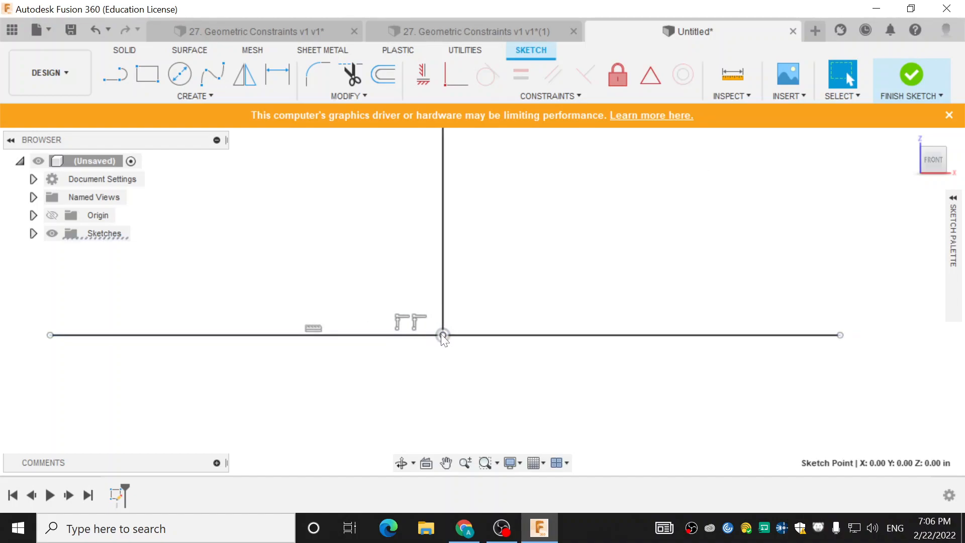
scroll(435, 329, down, 3)
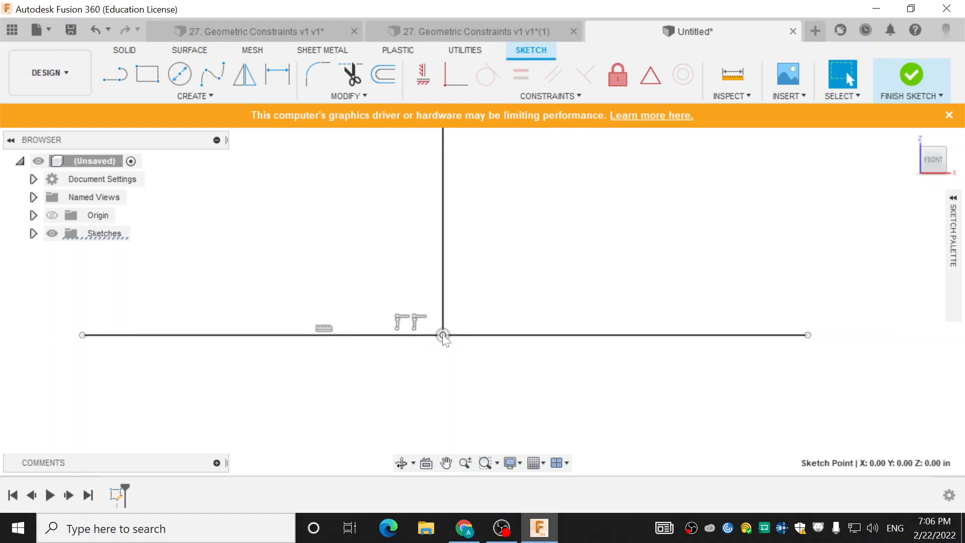
click(414, 321)
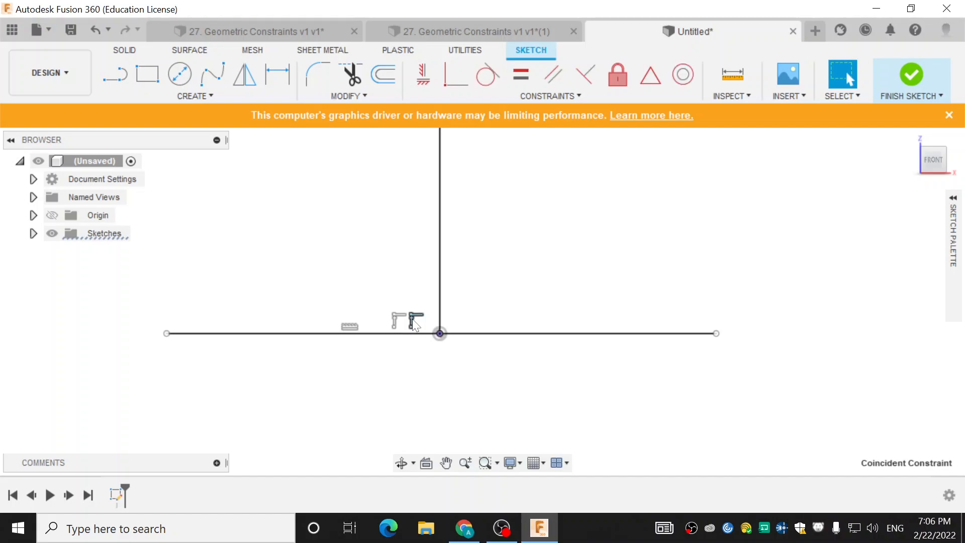
scroll(487, 296, down, 8)
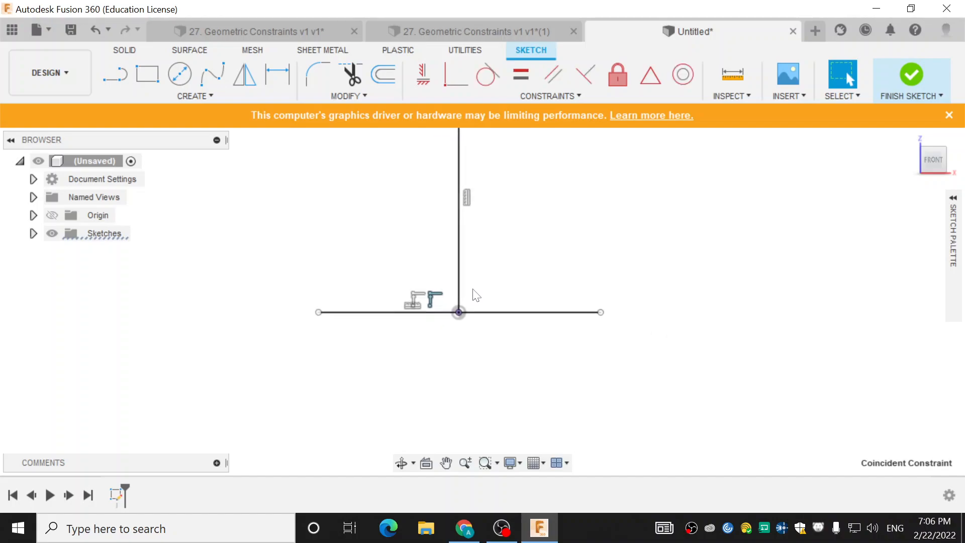
scroll(461, 351, up, 4)
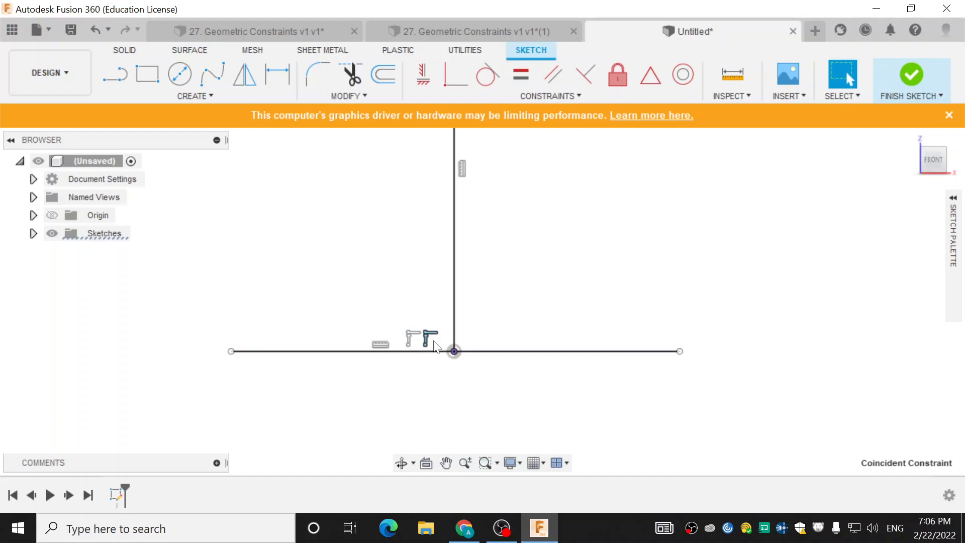
drag(454, 348, 451, 319)
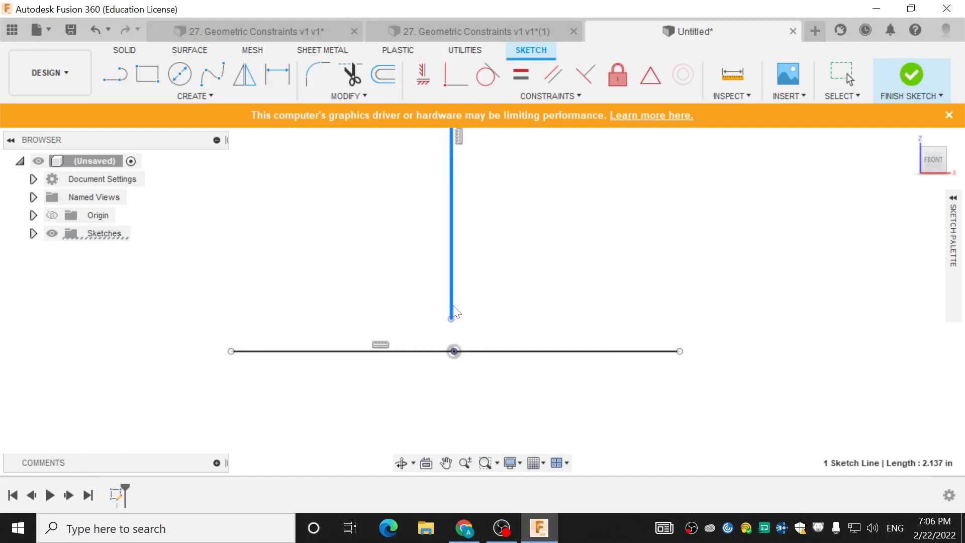
key(ctrl+z)
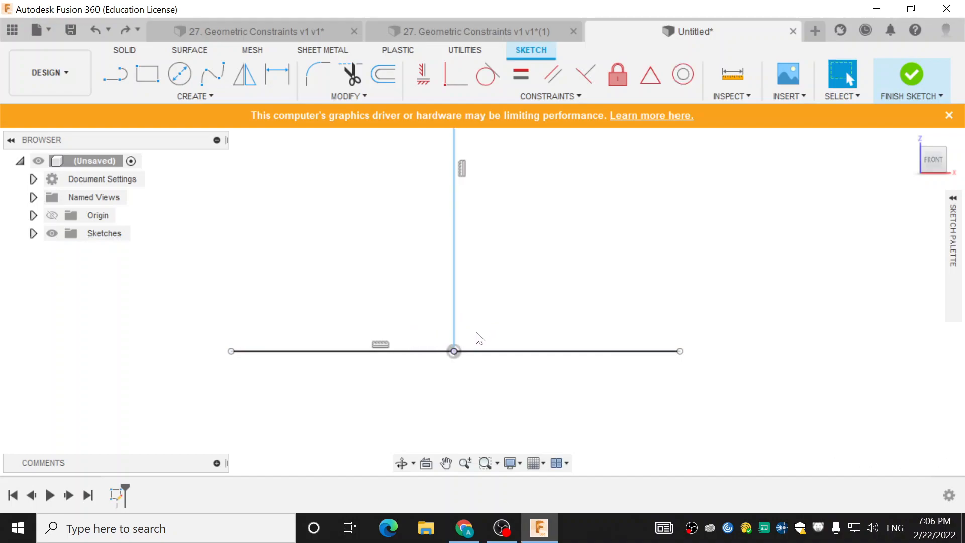
Delete the vertical line's coincident constraint again, pull the line away from the origin, and undo that move.
mouse_move(454, 351)
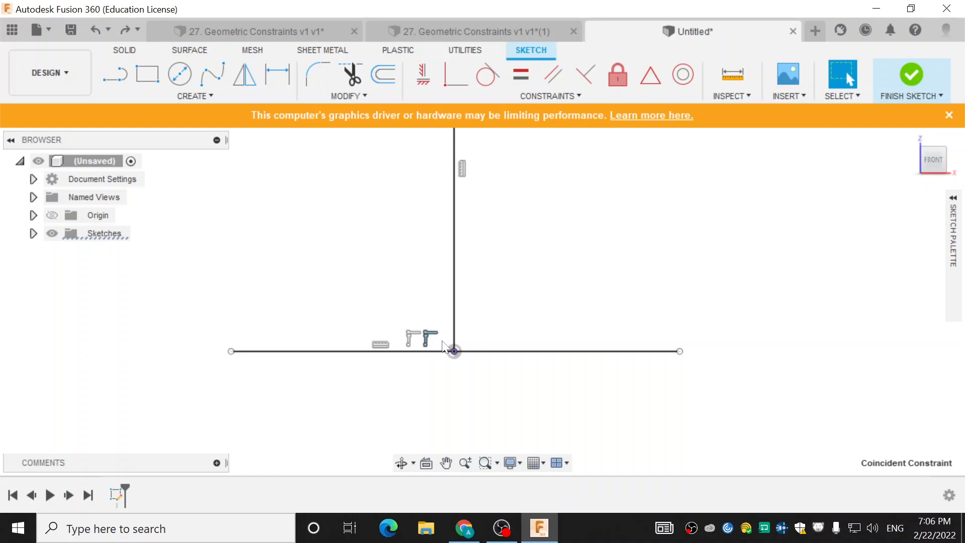
drag(458, 336, 455, 216)
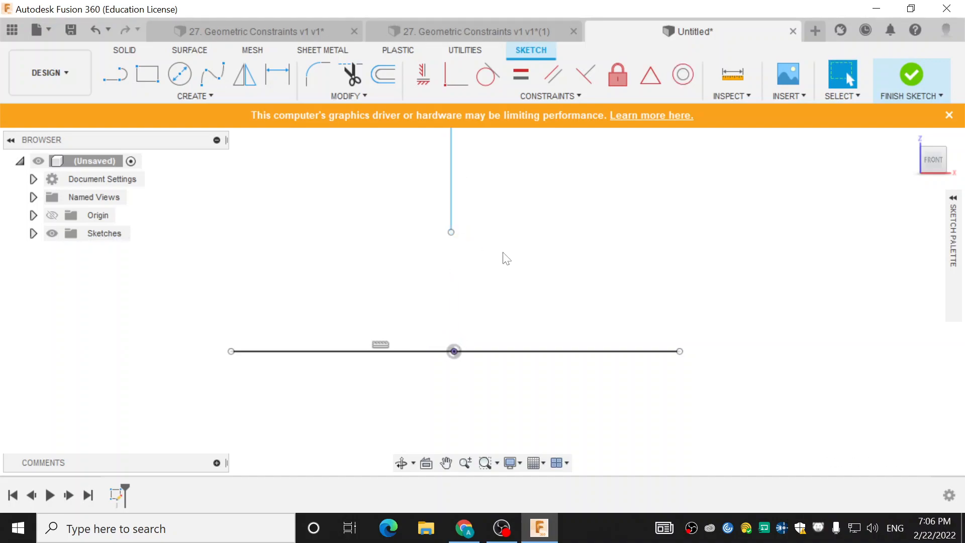
key(ctrl+z)
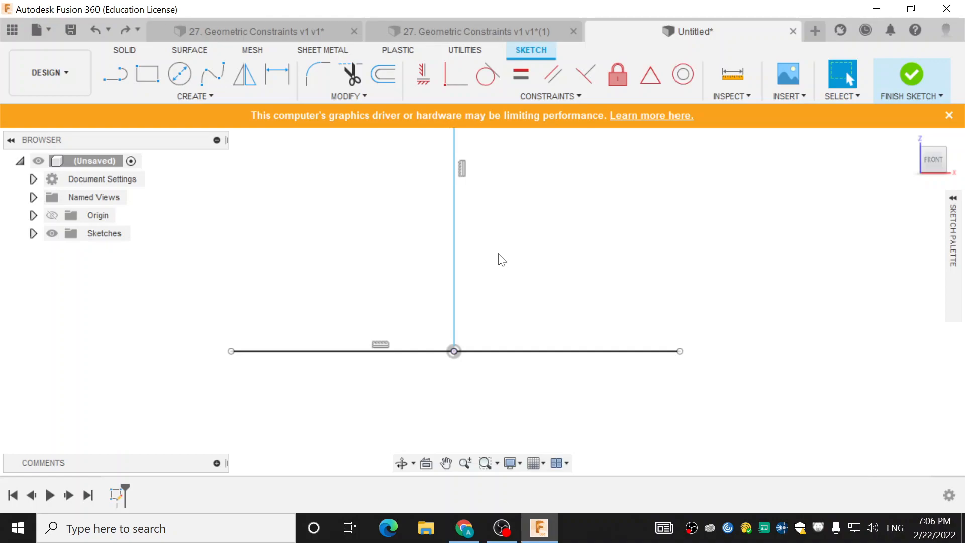
Move the vertical line above the horizontal line, and make its lower endpoint coincident with the sketch origin.
scroll(491, 255, down, 2)
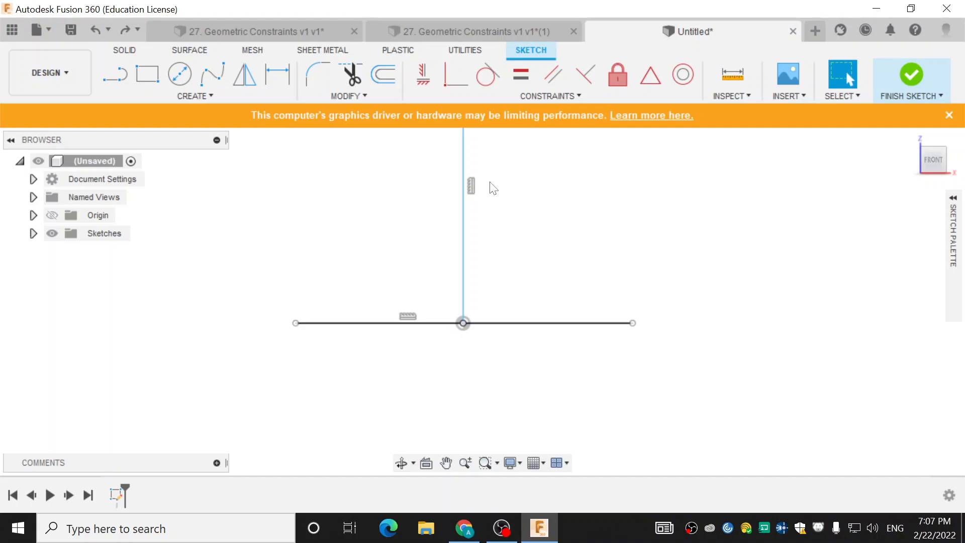
drag(463, 196, 457, 158)
click(452, 77)
click(463, 323)
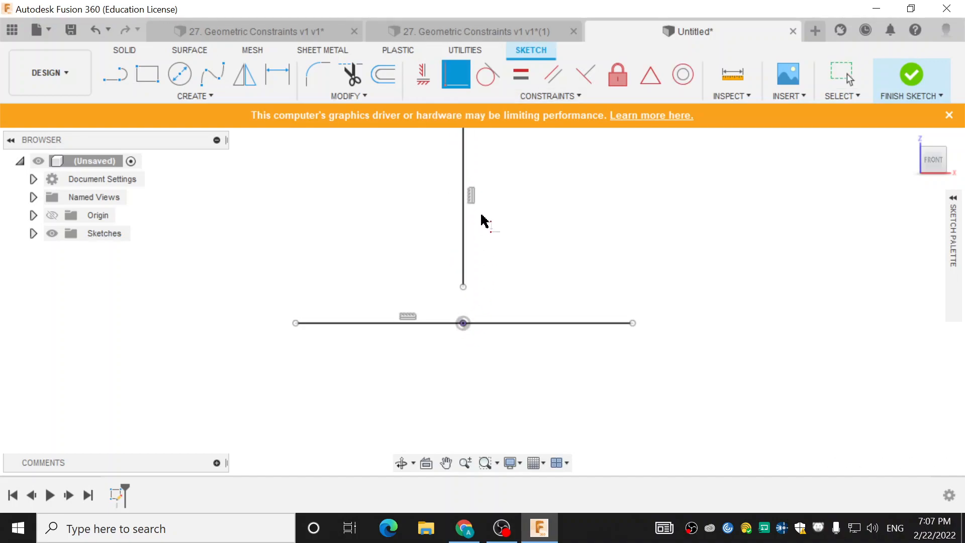
click(463, 287)
click(468, 323)
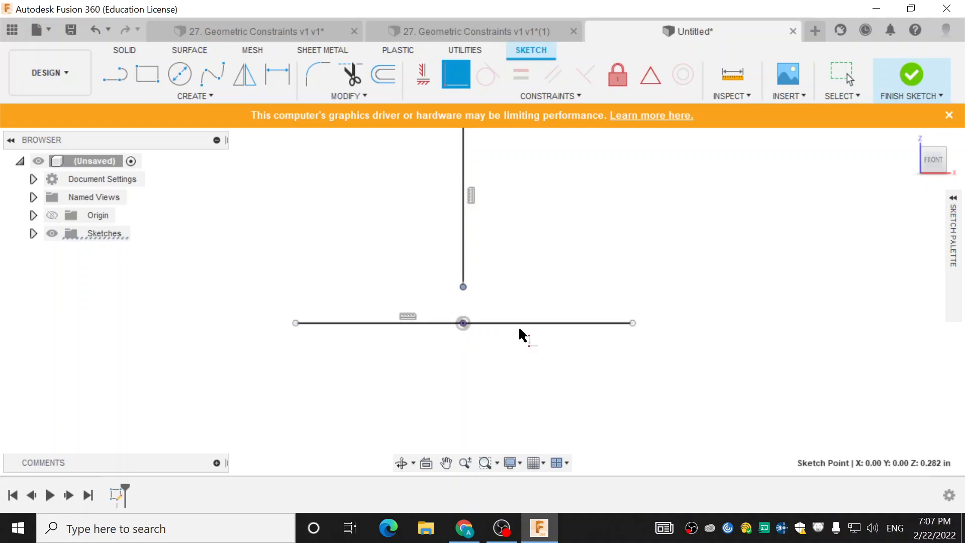
key(Escape)
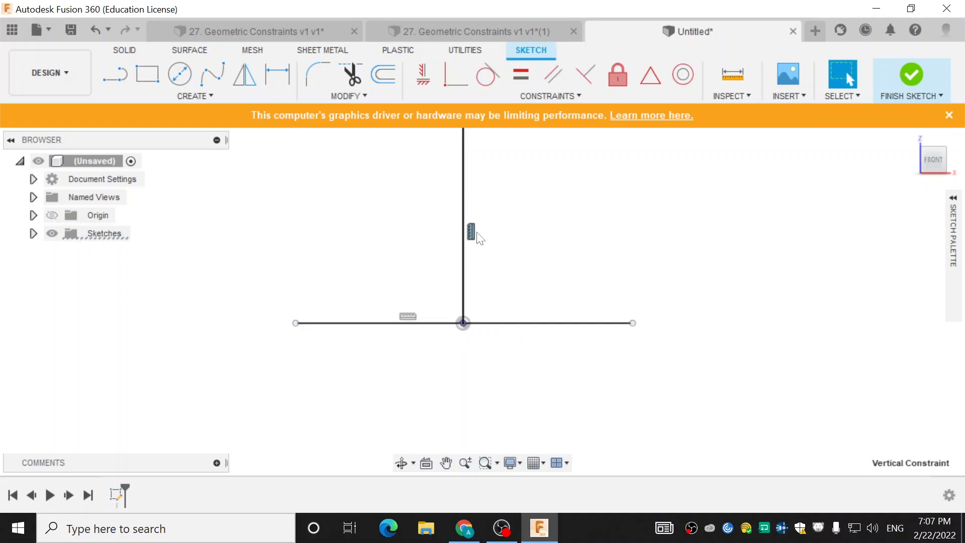
Try removing the vertical constraint and tilting the line by its upper endpoint, and undo both changes.
scroll(495, 221, down, 4)
middle_drag(501, 270, 495, 358)
scroll(495, 352, down, 1)
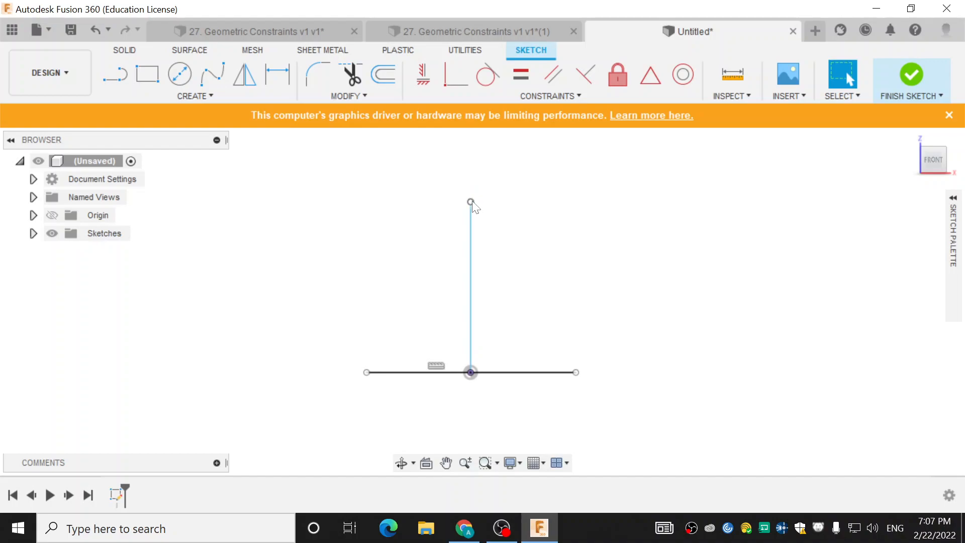
drag(472, 202, 507, 261)
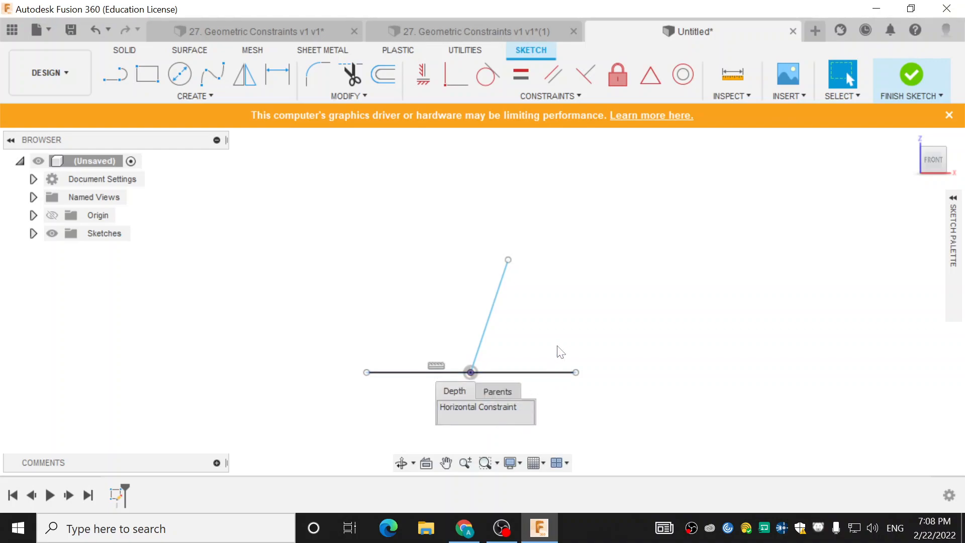
key(ctrl+z)
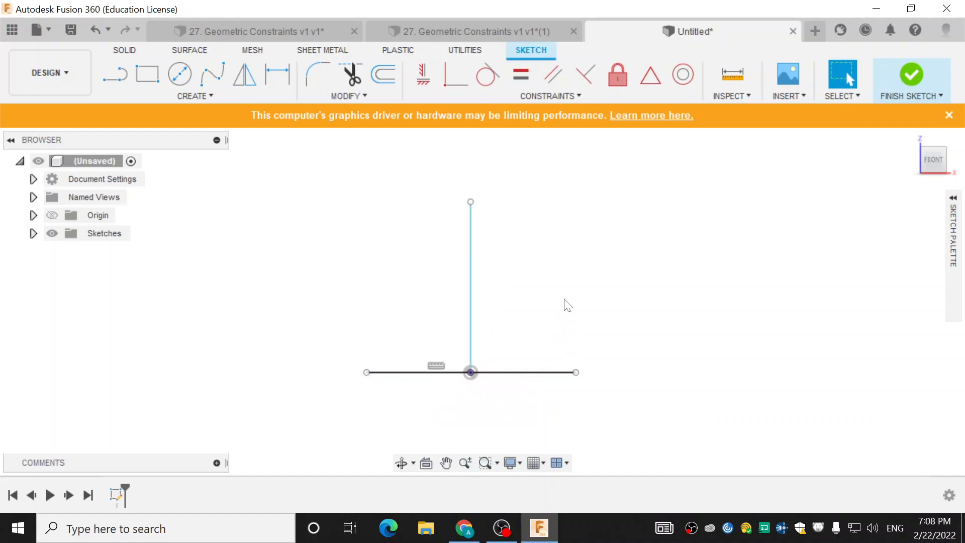
key(ctrl+z)
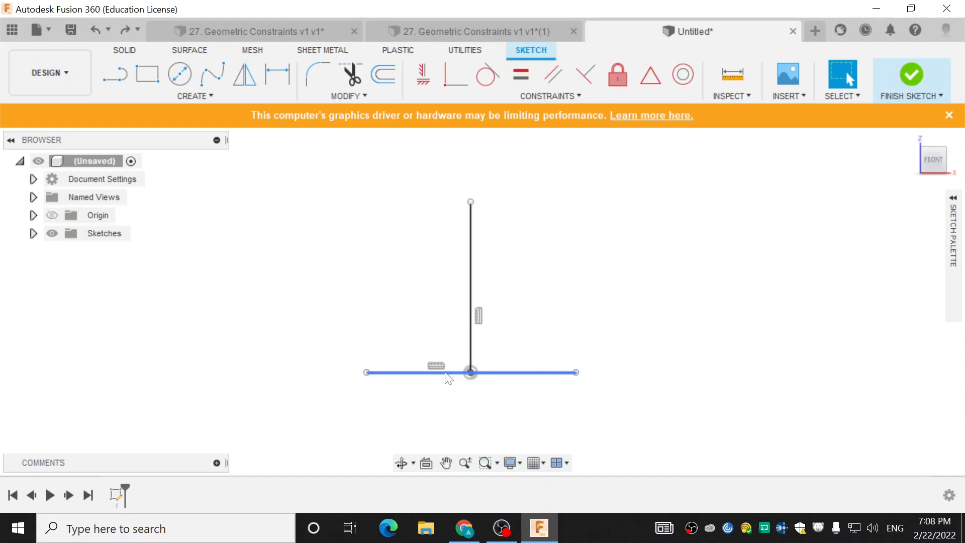
Examine the overlapping sketch points and lines at the origin.
click(472, 375)
click(471, 372)
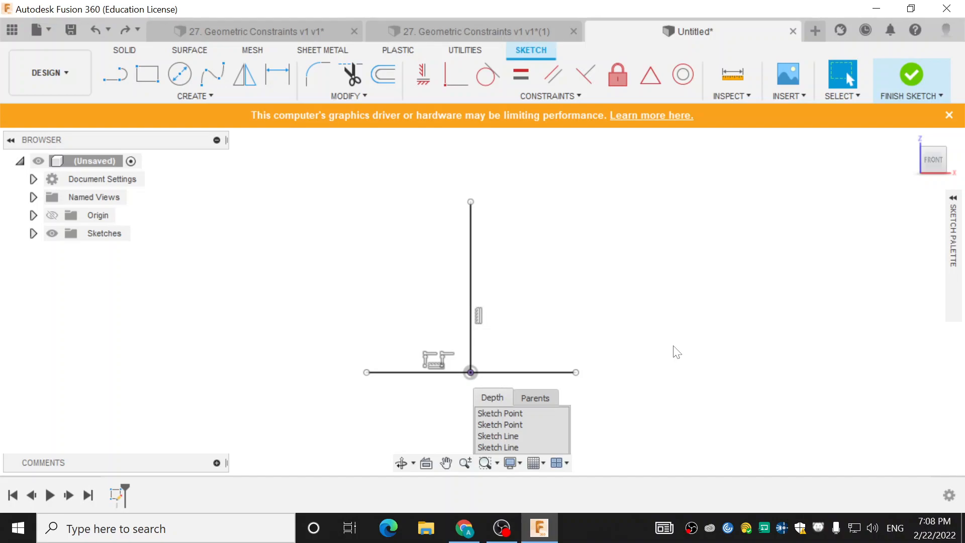
Switch to the New Week 4 presentation in the browser and present slide 23 with the ASME 2/22 Practice Part drawing.
click(875, 8)
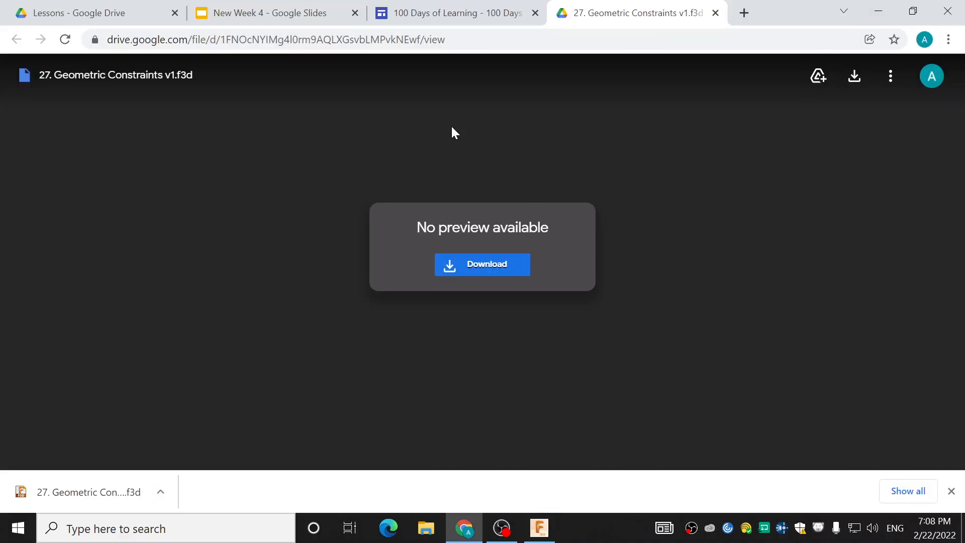
click(266, 12)
scroll(95, 342, down, 15)
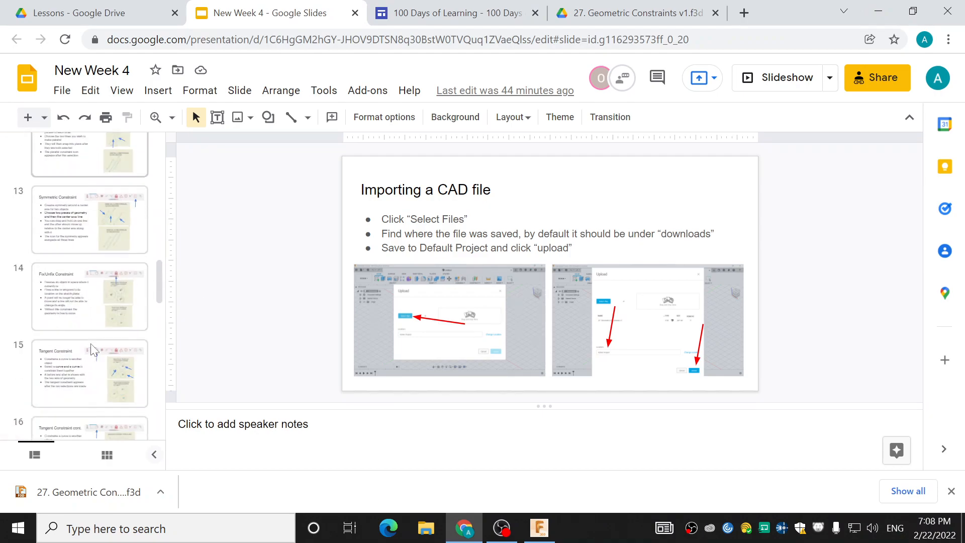
scroll(97, 355, down, 3)
click(110, 269)
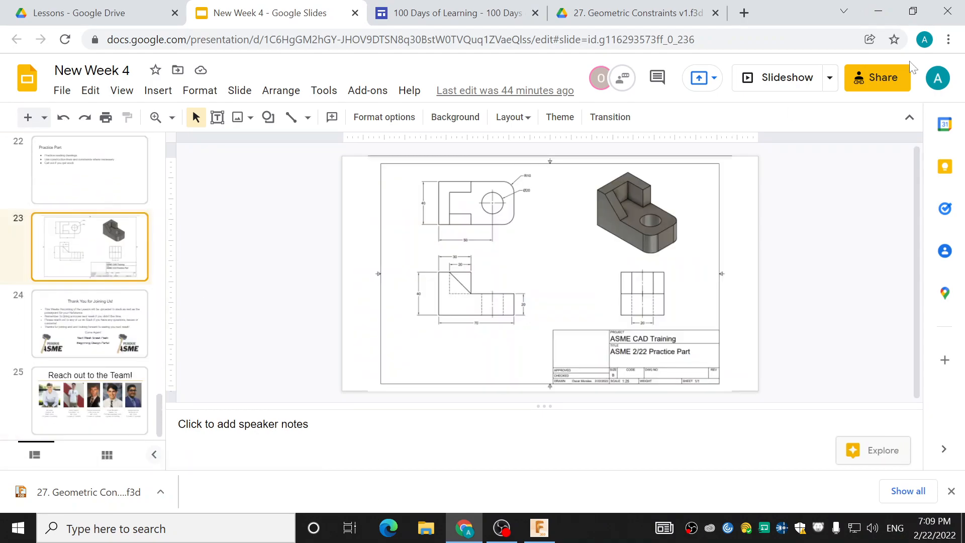
click(761, 77)
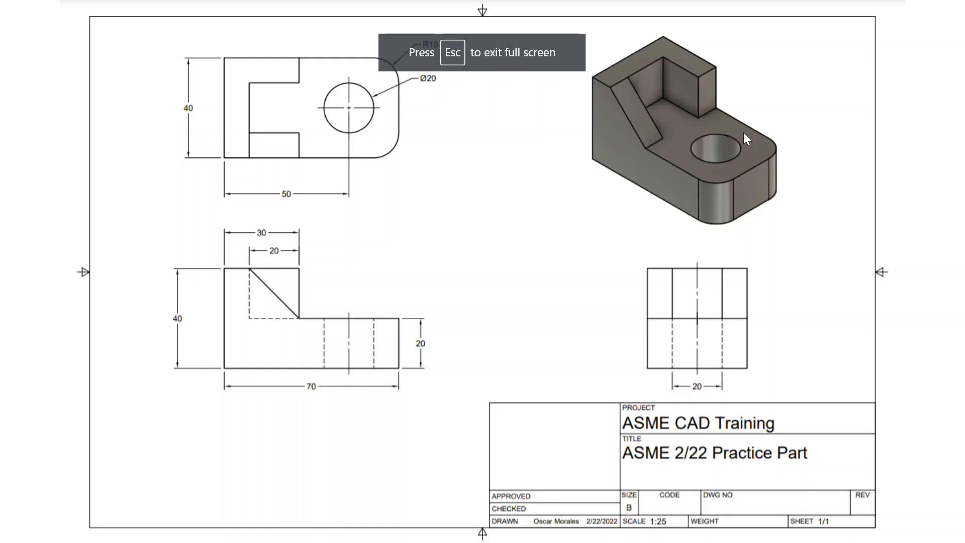